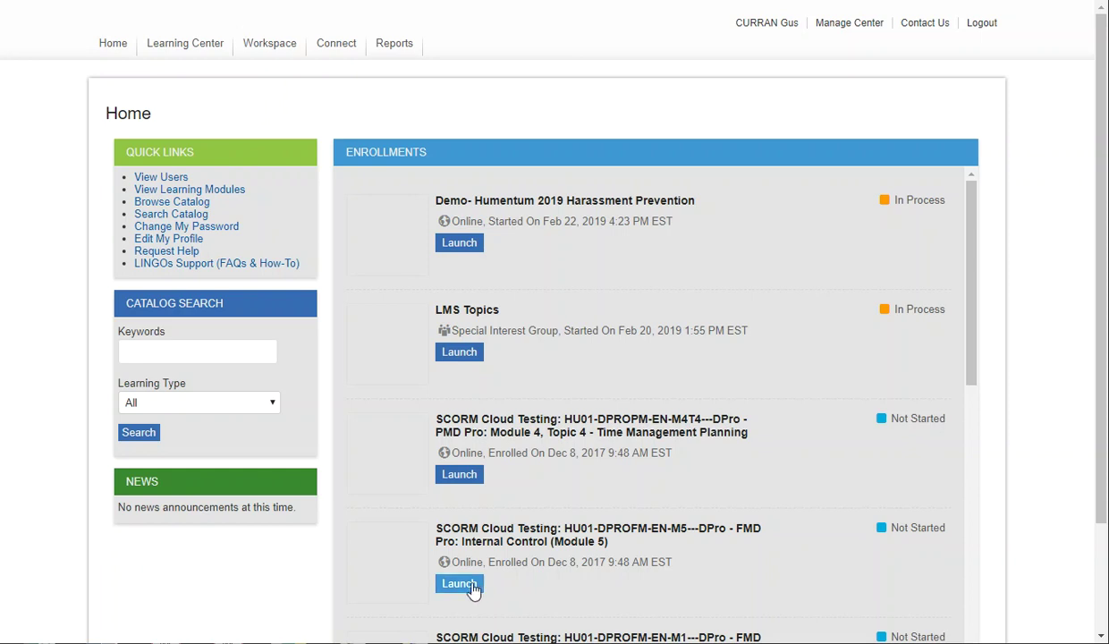
Go to the Certifications list in the Manage Center and start creating a new certification
click(836, 31)
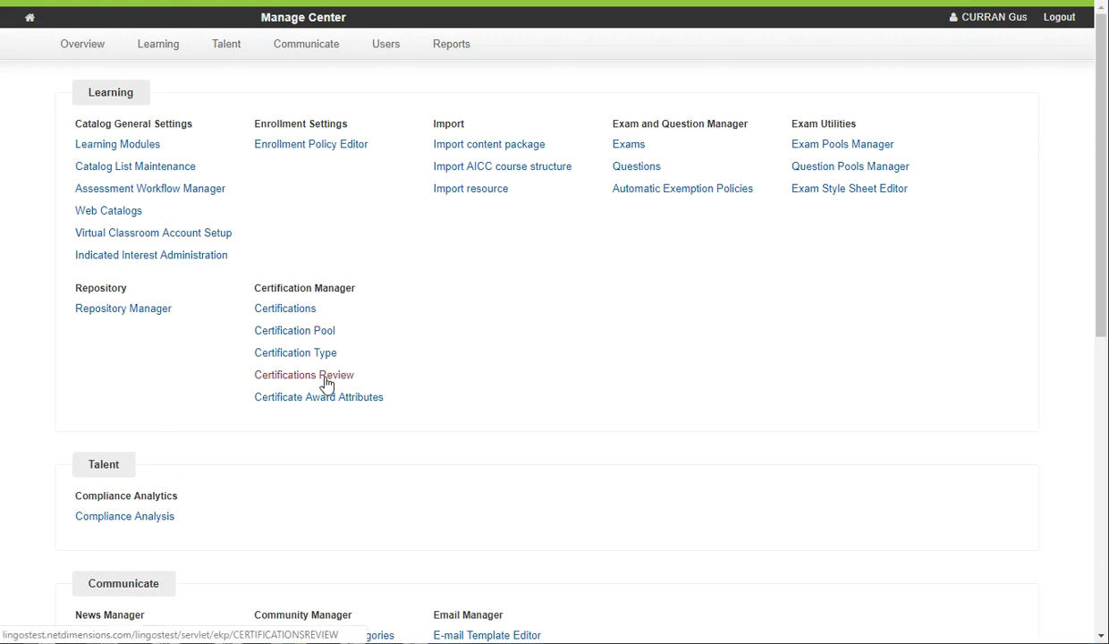
click(301, 312)
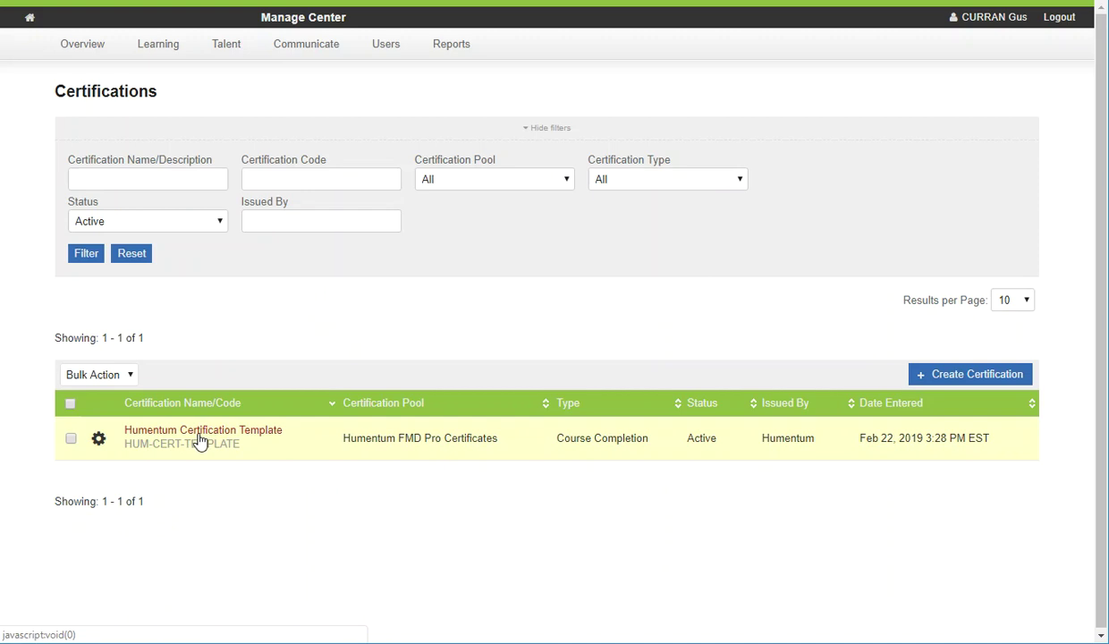
click(966, 379)
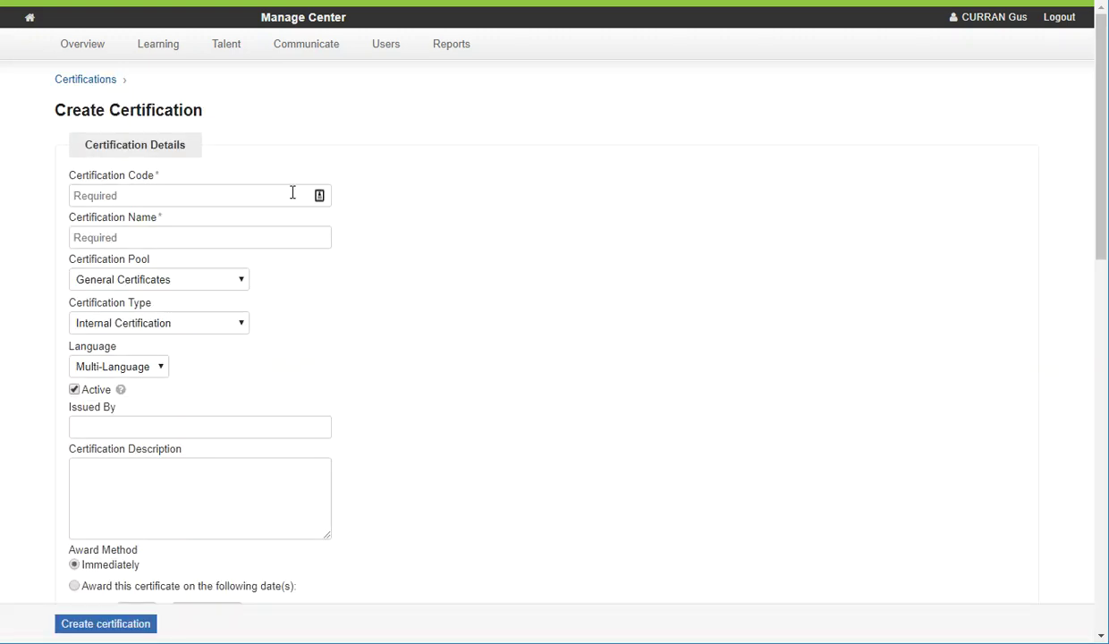
Enter HUM-CERT-FINAL as the certification code
click(225, 198)
text(HUM)
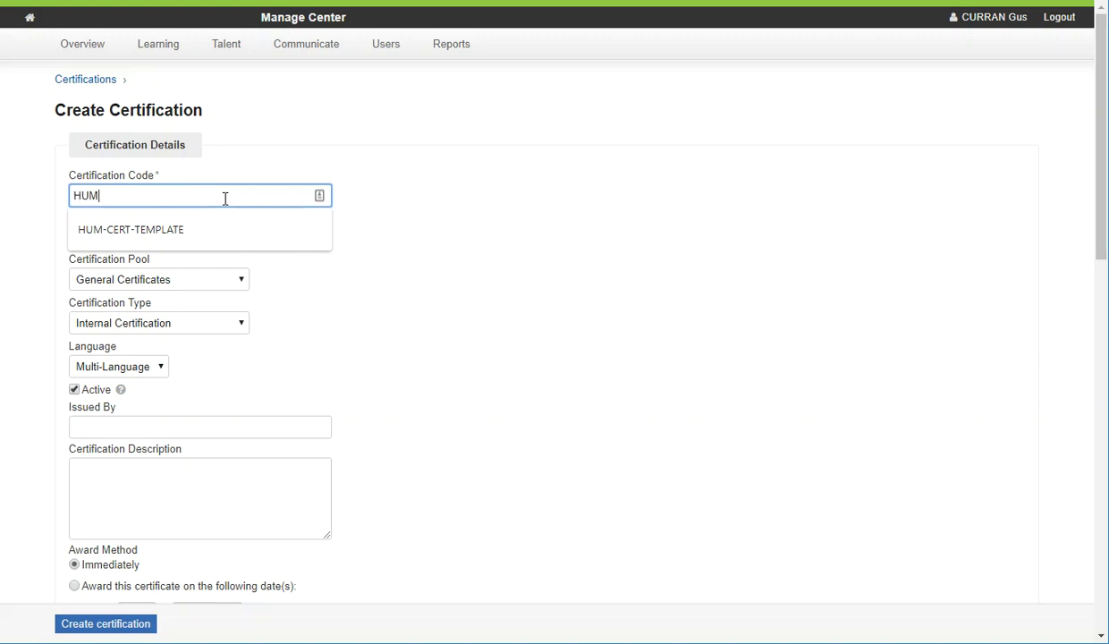
text(-CERT-FIANL)
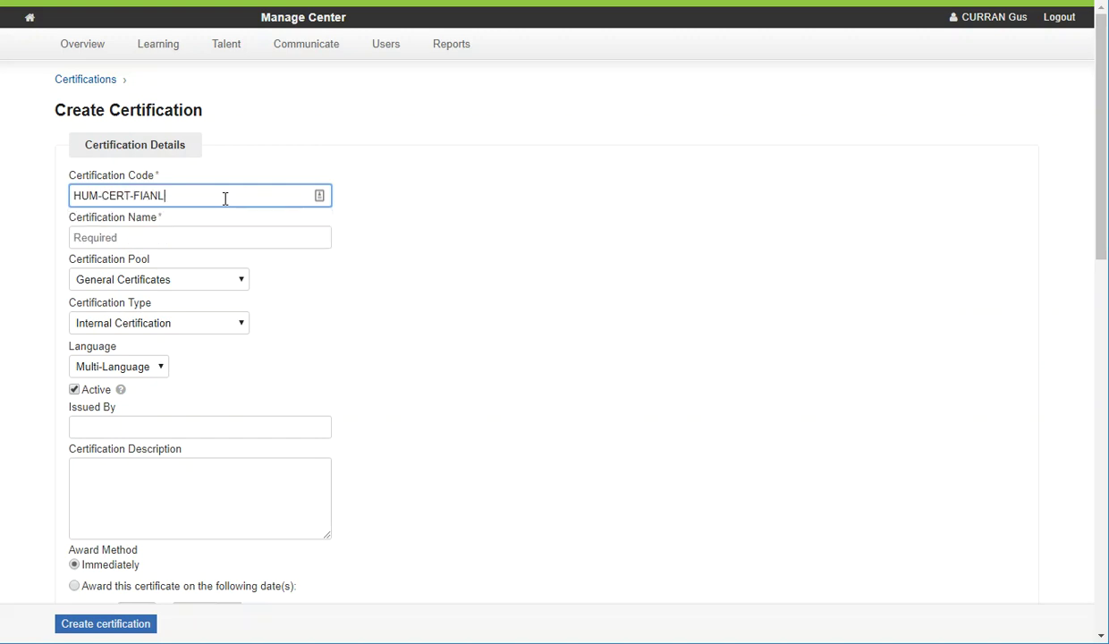
key(BackSpace)
key(BackSpace)
key(BackSpace)
text(NAL)
click(100, 643)
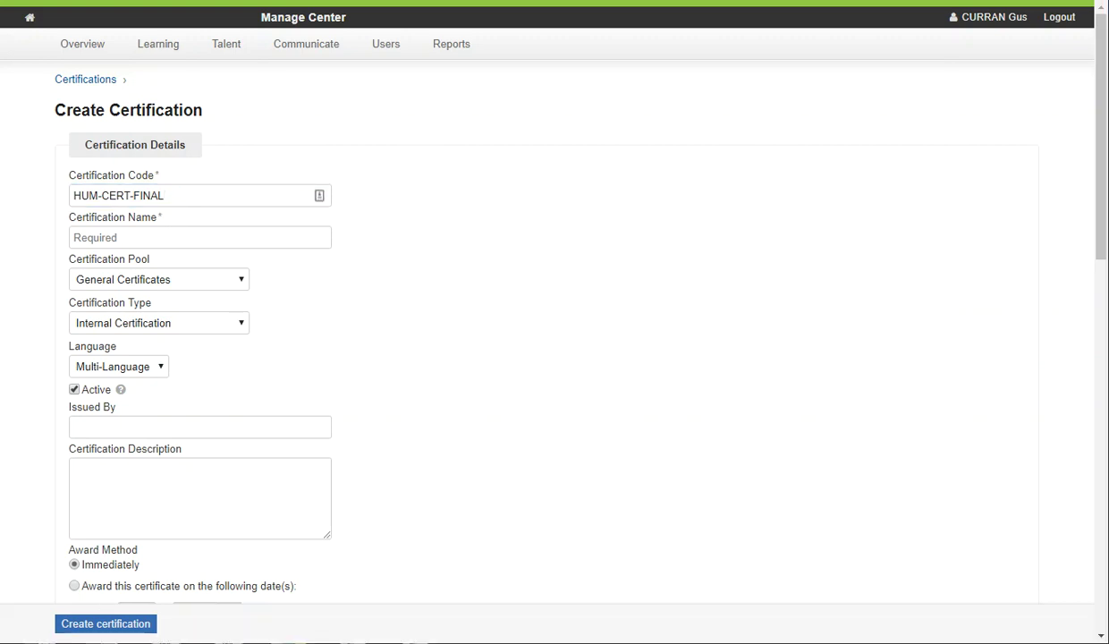
Name the certification "Demo Humentum Certificate"
click(245, 237)
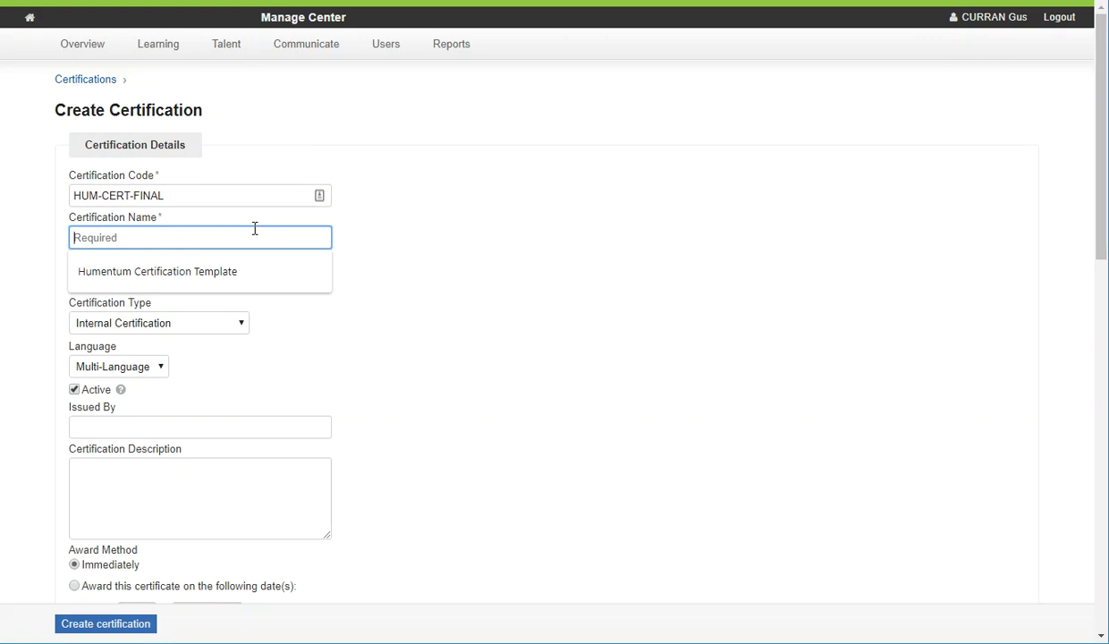
text(Demo )
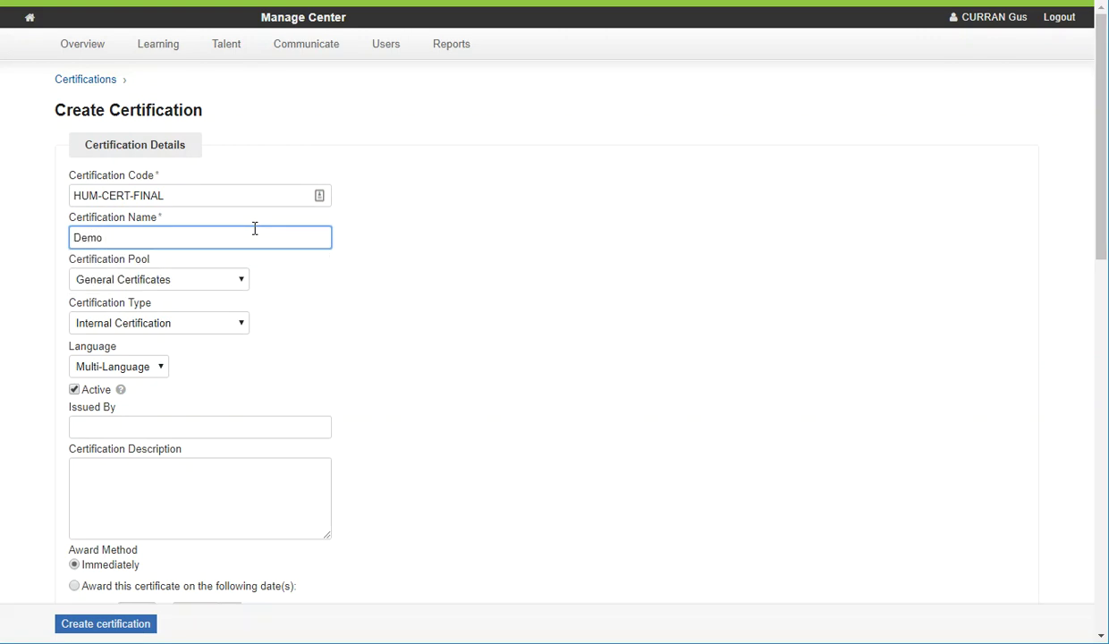
text(Humentum Certificate)
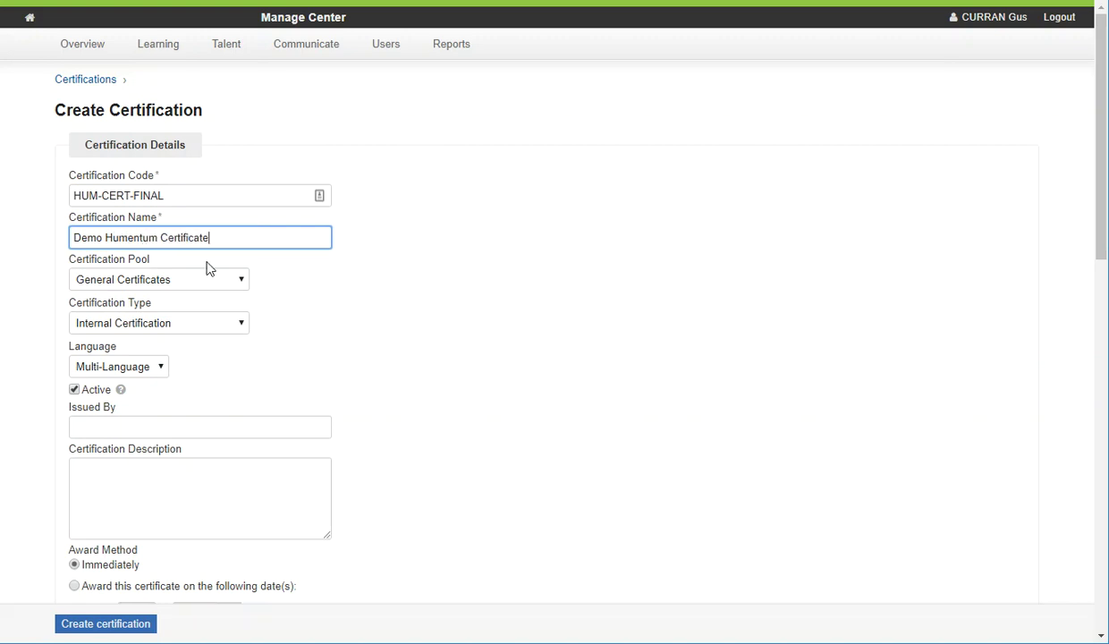
Set the certification pool to General Certificates and the certification type to Module Completions
click(182, 283)
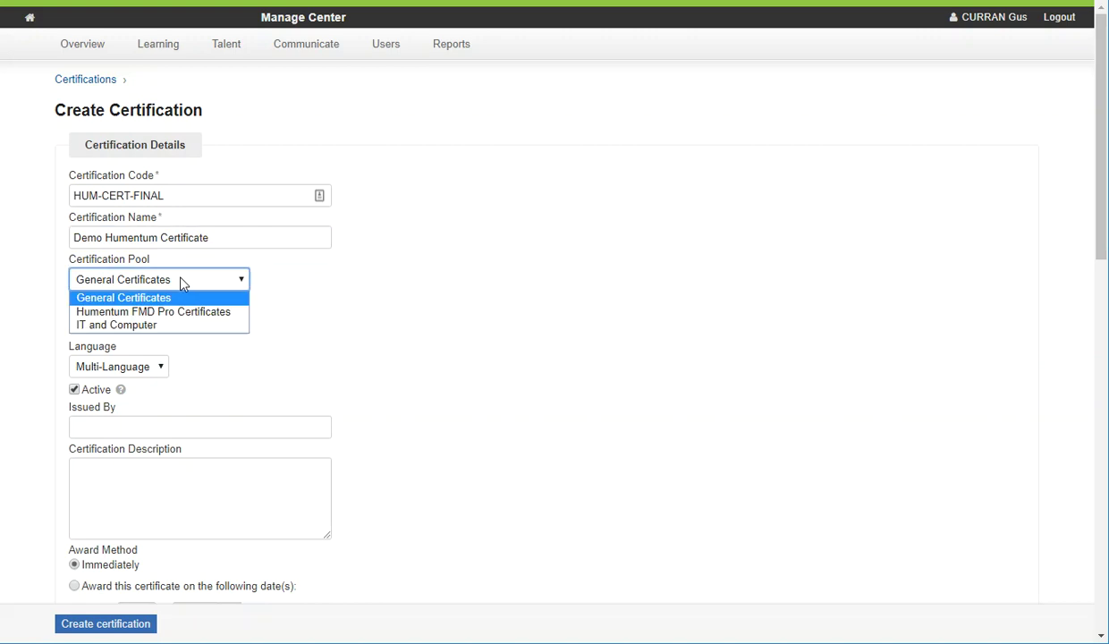
click(171, 300)
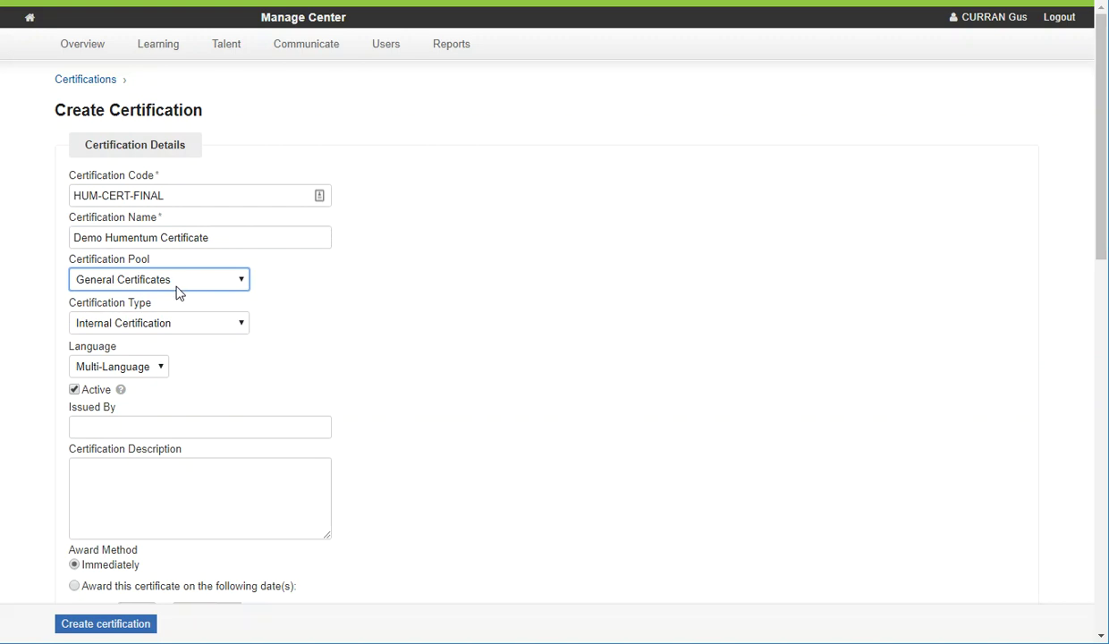
click(221, 323)
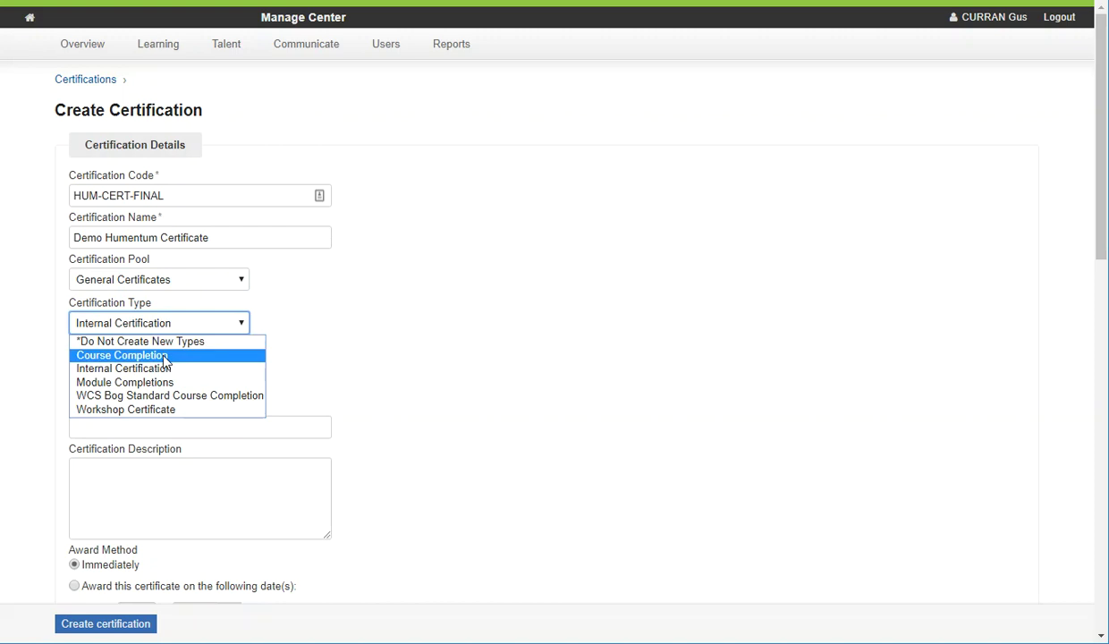
click(164, 382)
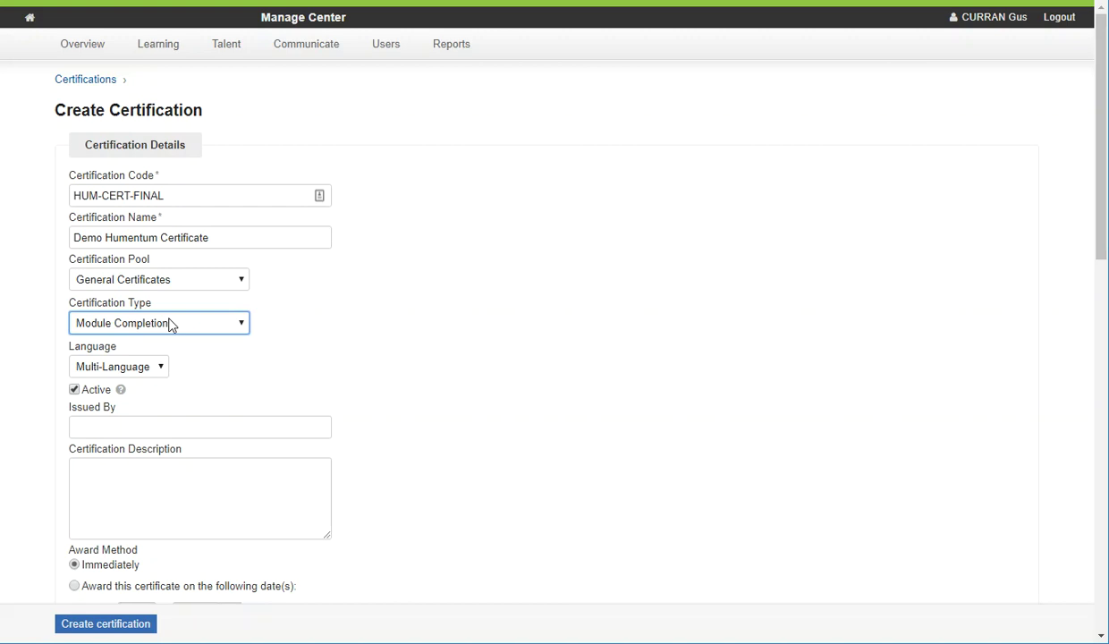
Set the certification language to Multi-Language
scroll(308, 277, down, 1)
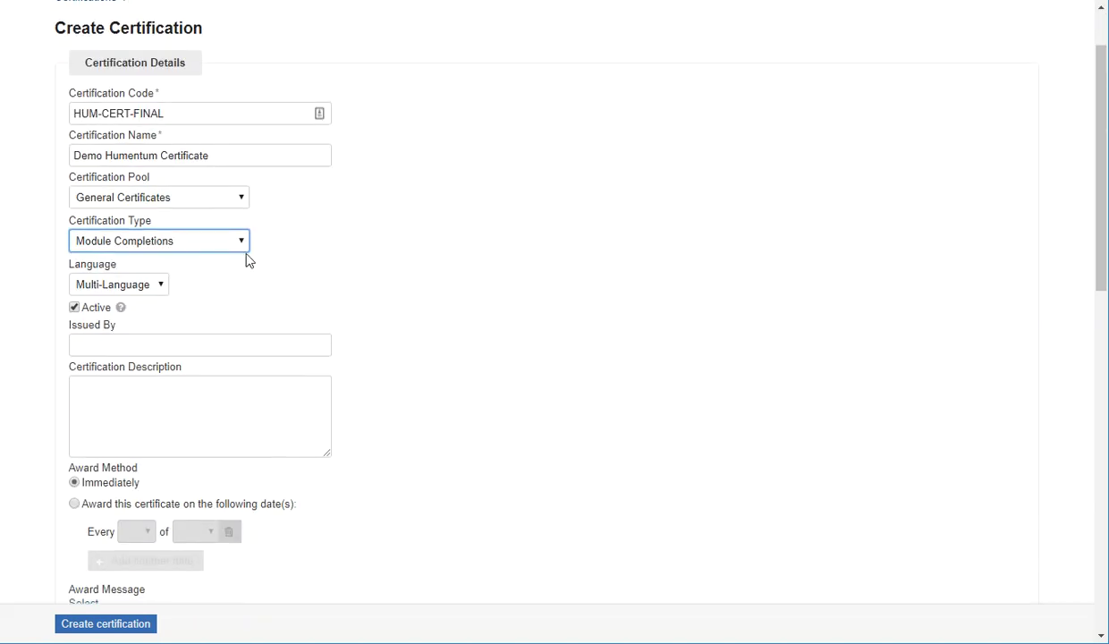
click(144, 285)
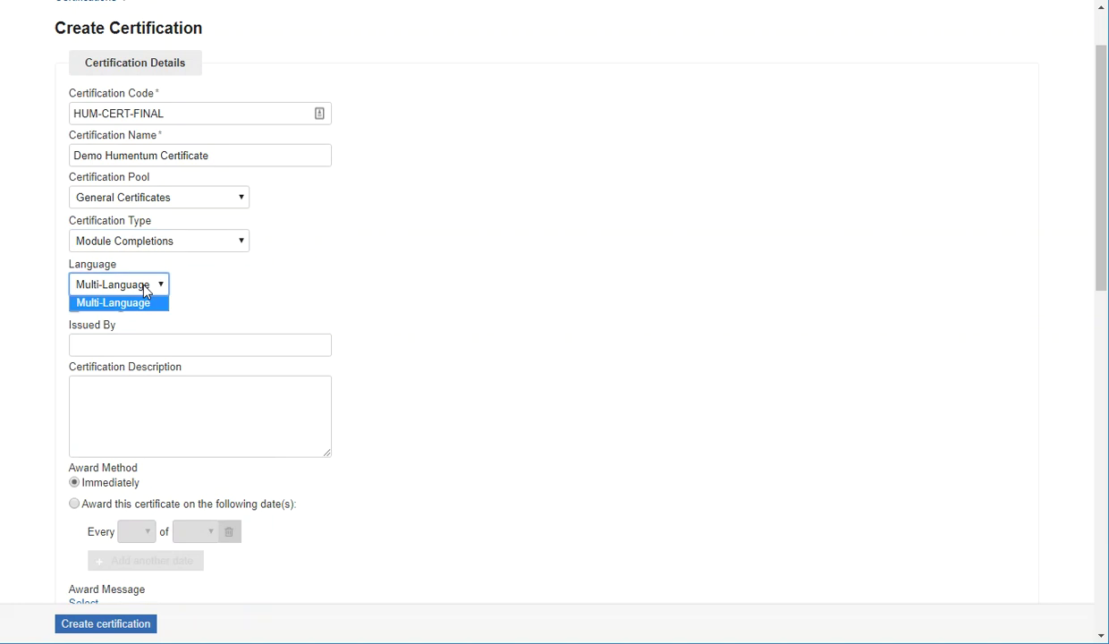
click(144, 285)
click(144, 285)
click(144, 288)
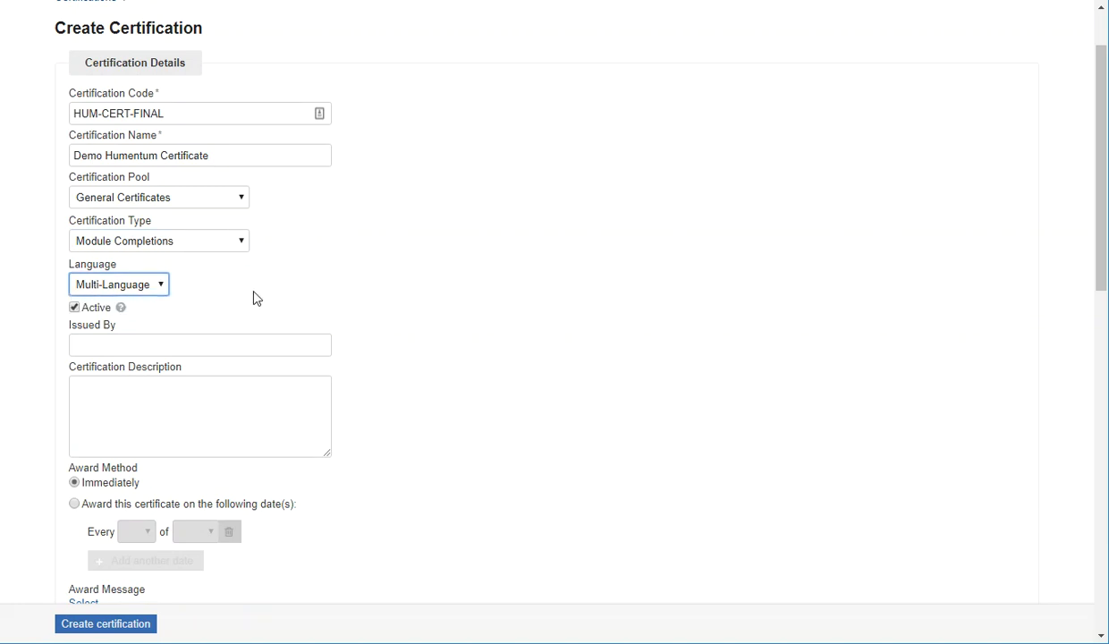
Enter "Humentum Demo" as the issuer of the certification
scroll(245, 268, down, 2)
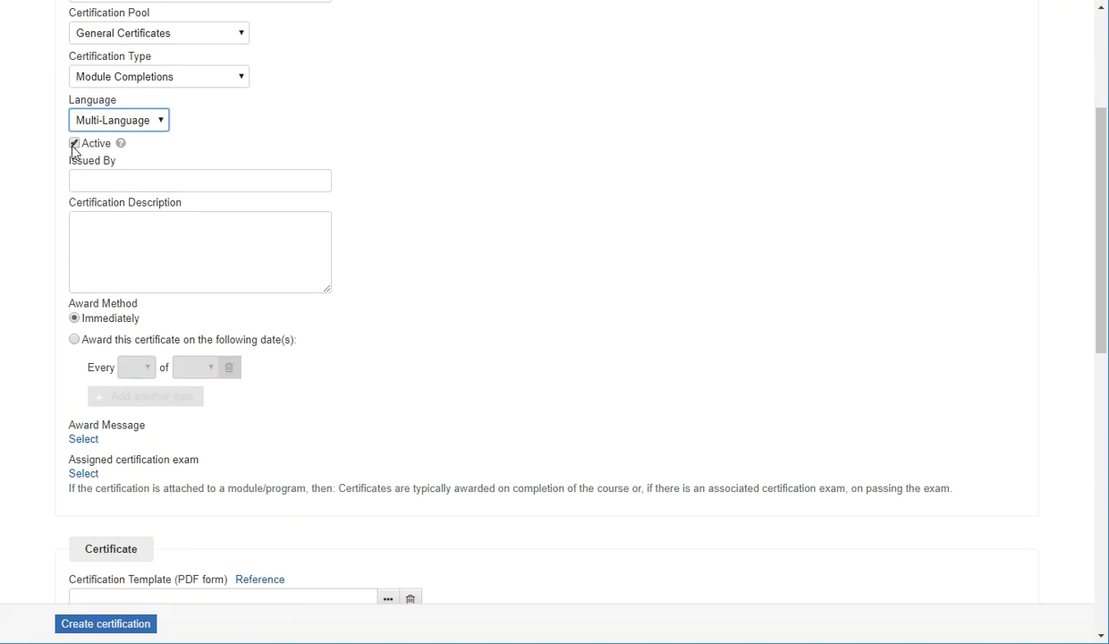
scroll(307, 198, up, 2)
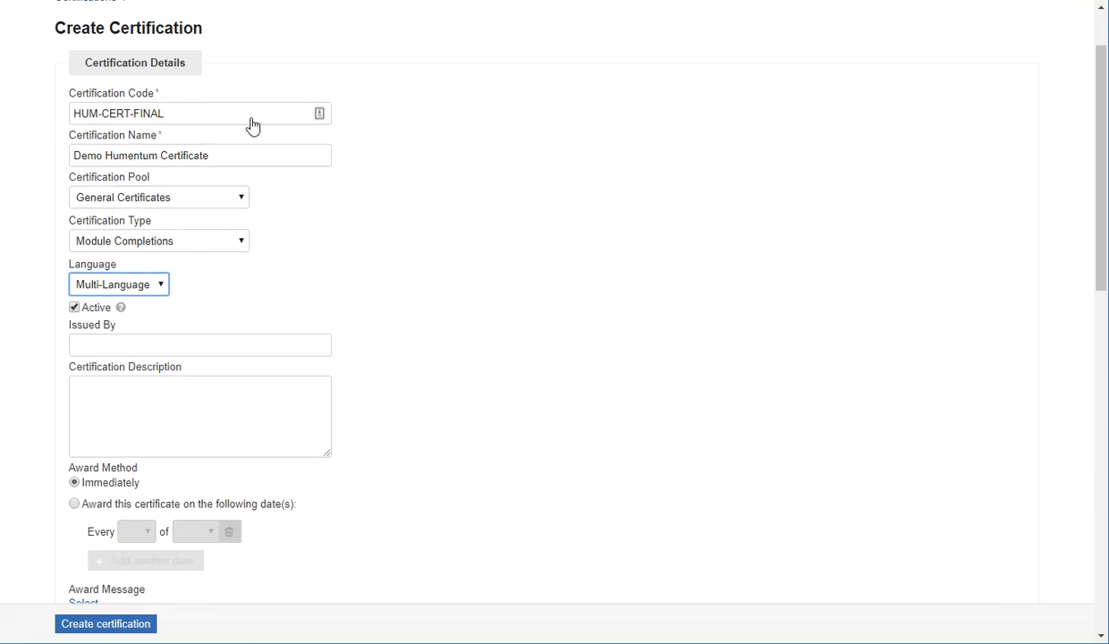
scroll(218, 290, down, 2)
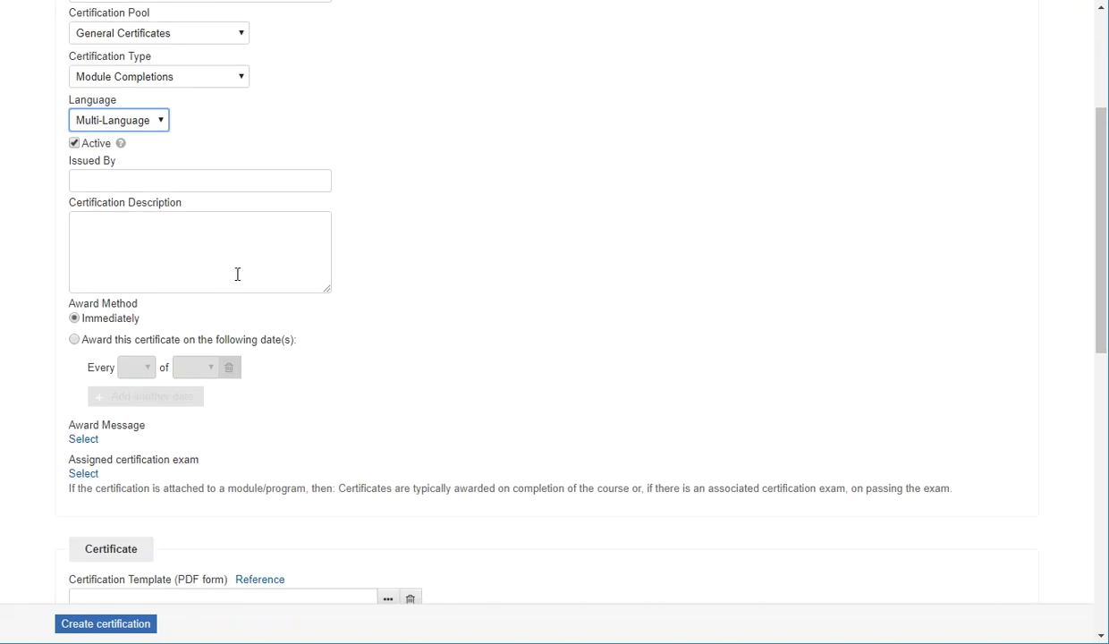
click(134, 180)
text(Humentum)
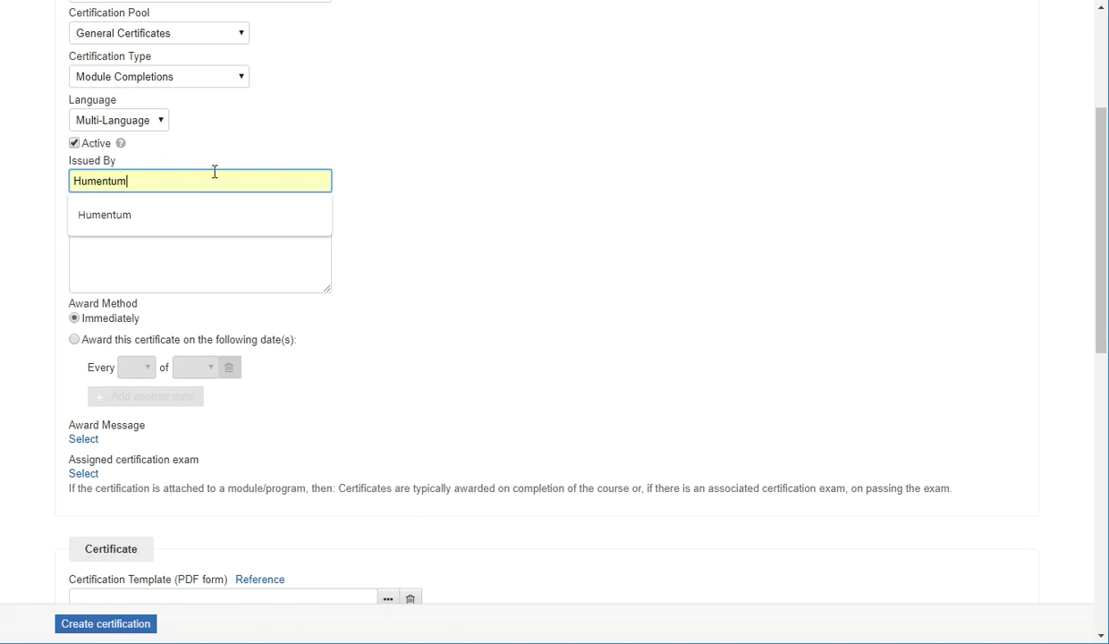
click(392, 182)
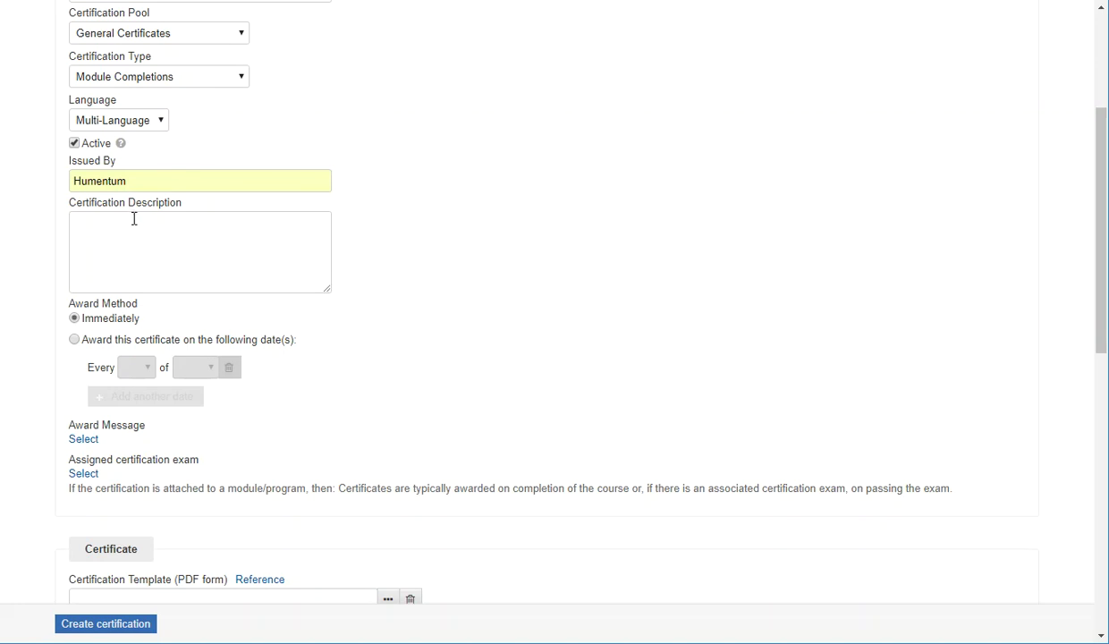
click(75, 181)
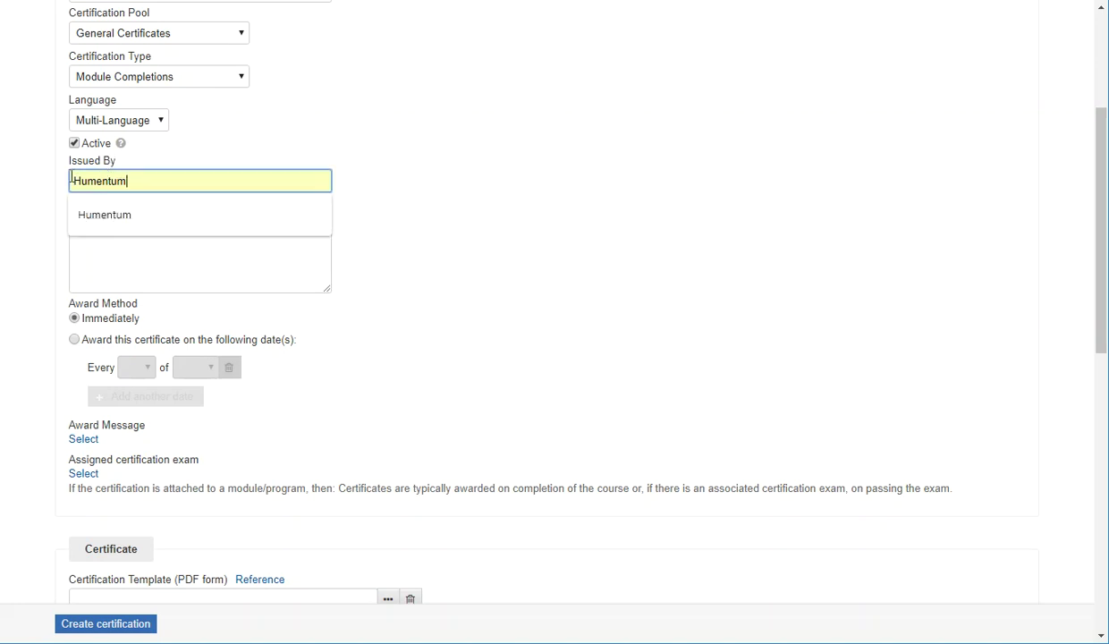
text(Demo)
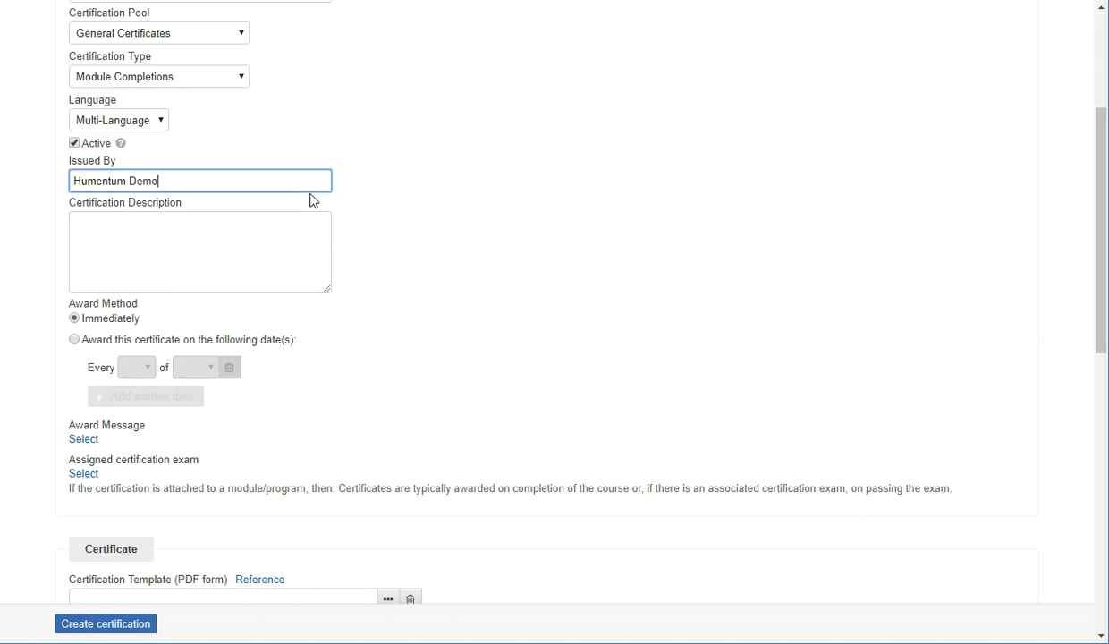
Enter the certification description "This certificate is awarded to all learners who complete the 2019 Harassment Training Module."
click(183, 223)
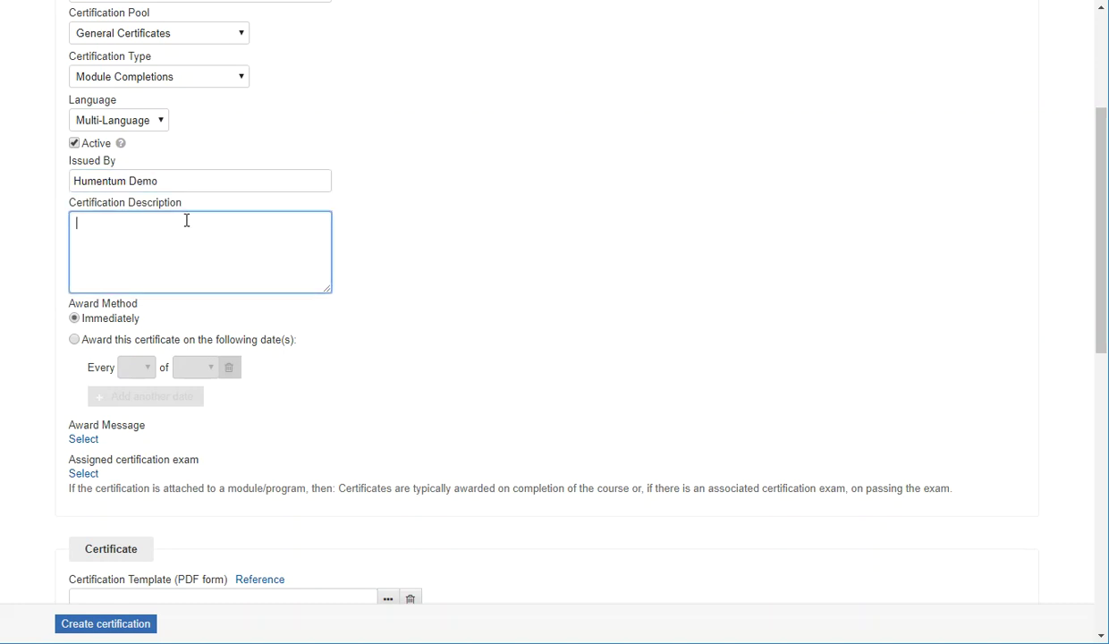
text(This certificate is awarded to all learners who complete the 2019 Harassment Training Module)
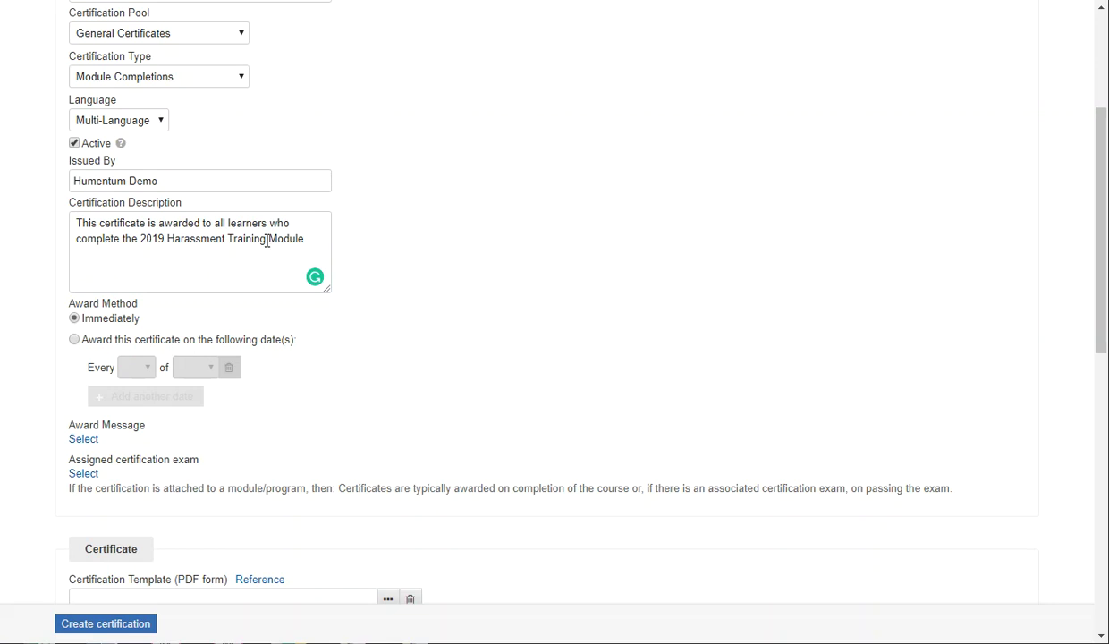
click(324, 254)
text(.)
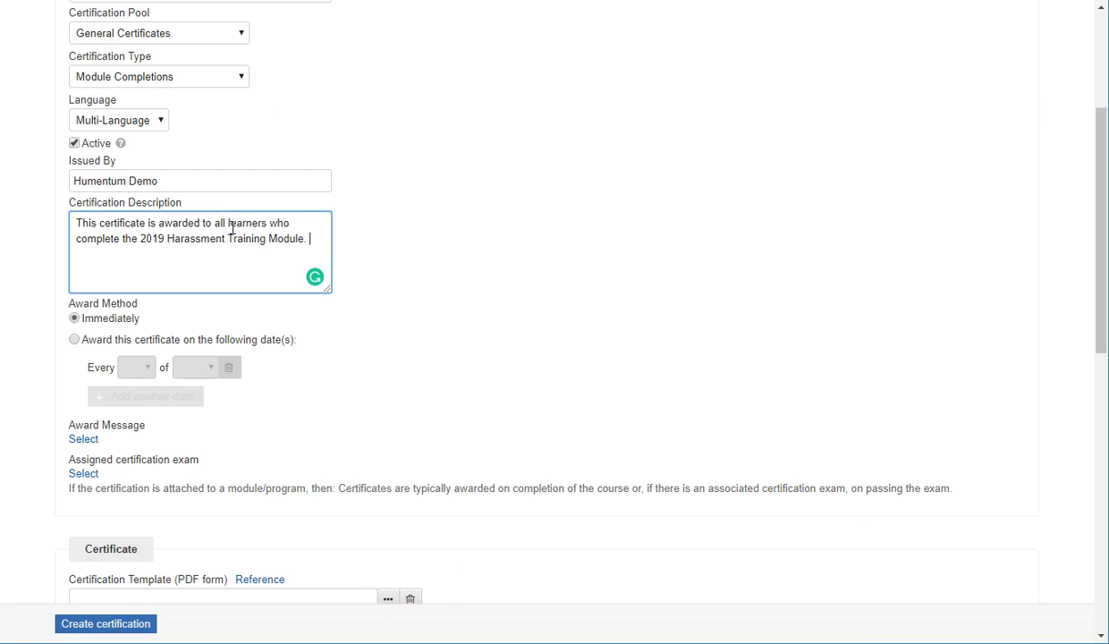
Try the option of awarding the certificate on specific dates and set the award method back to Immediately
scroll(217, 219, down, 1)
scroll(216, 219, down, 1)
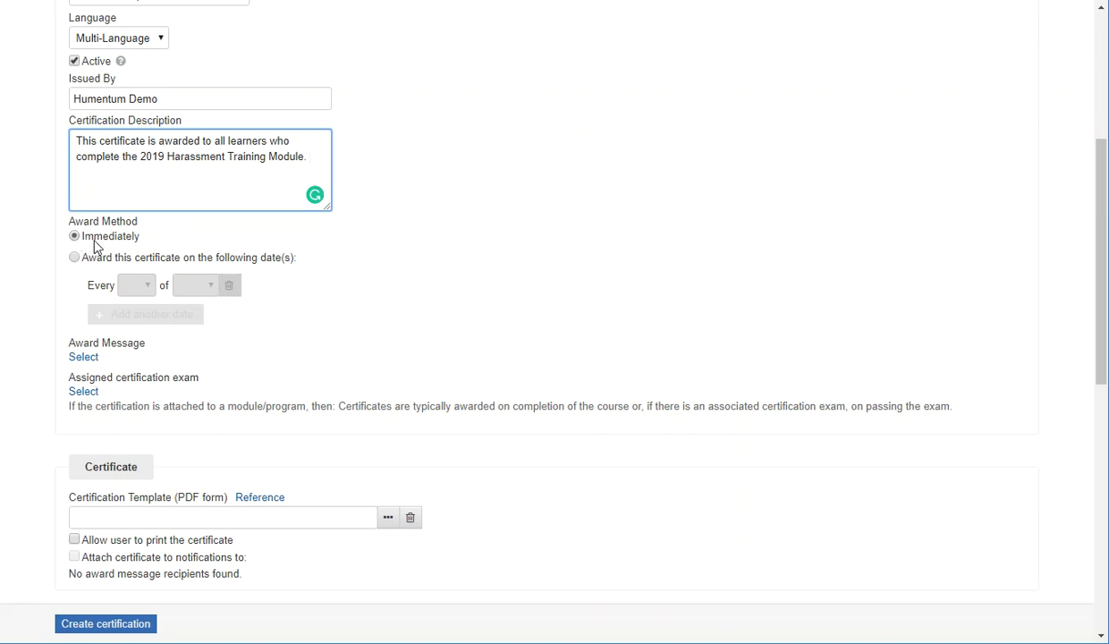
click(112, 261)
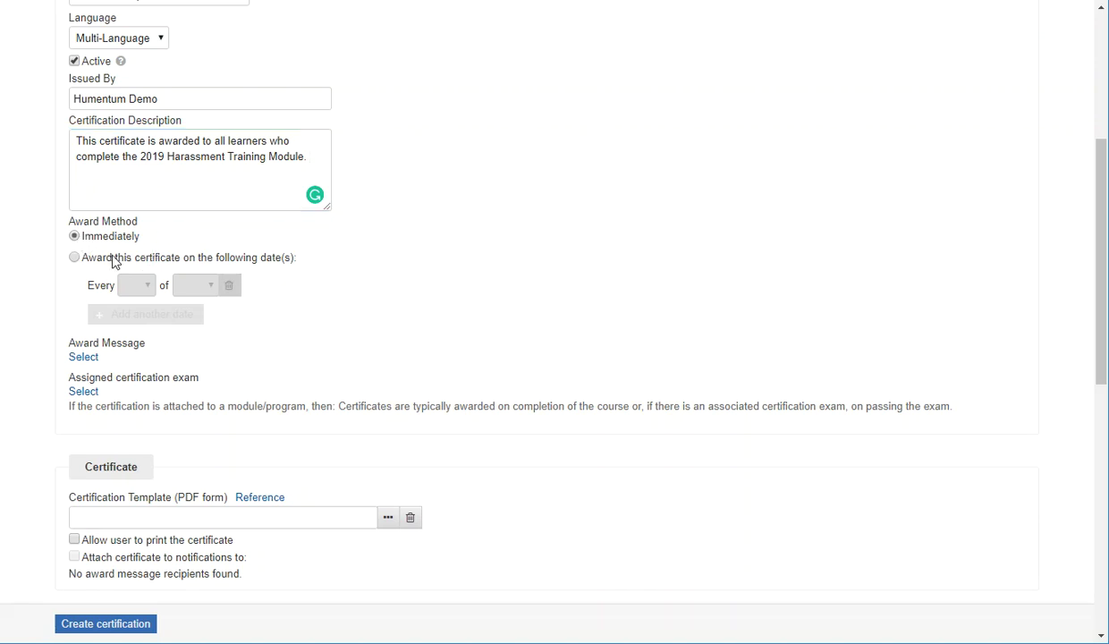
click(74, 258)
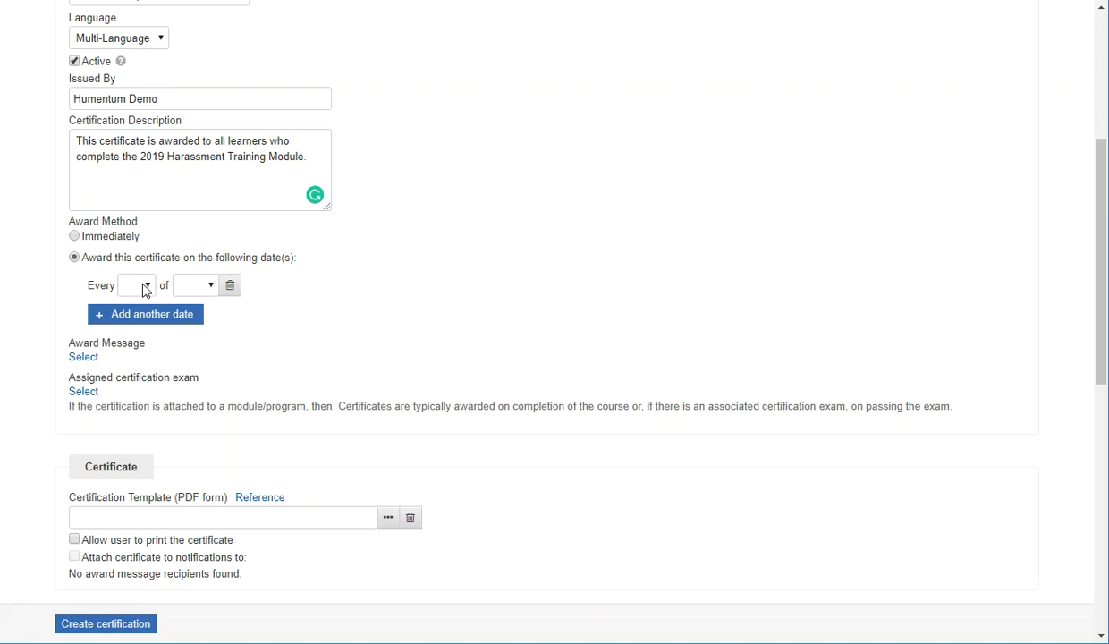
double_click(113, 238)
click(115, 242)
click(74, 237)
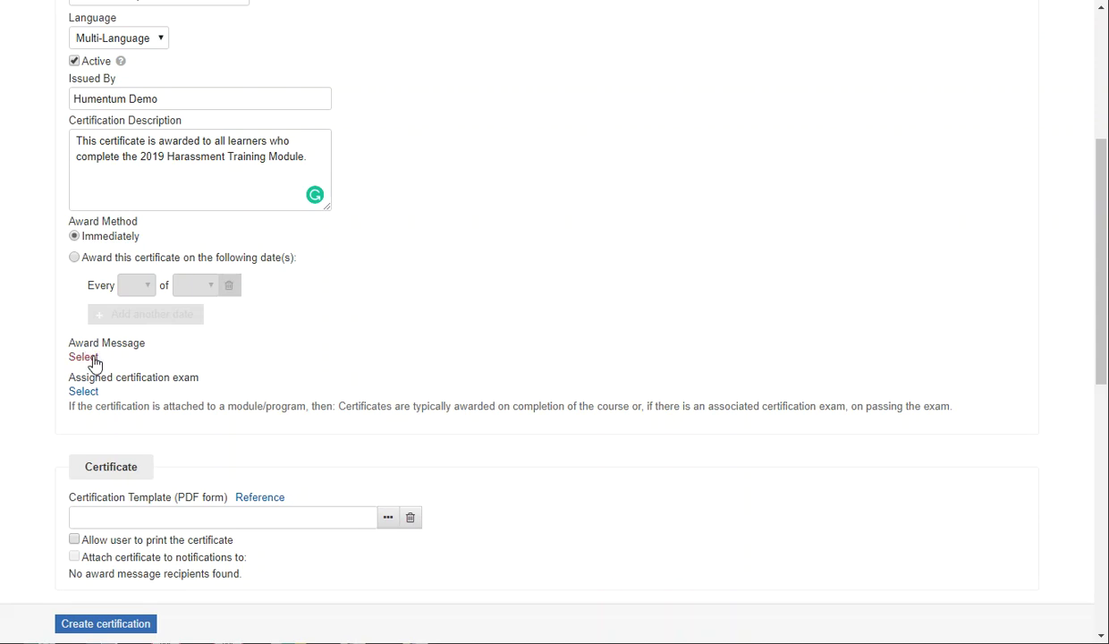
Assign the user template "Demo - Certificate Earned" as the award message and remove that assignment
double_click(83, 358)
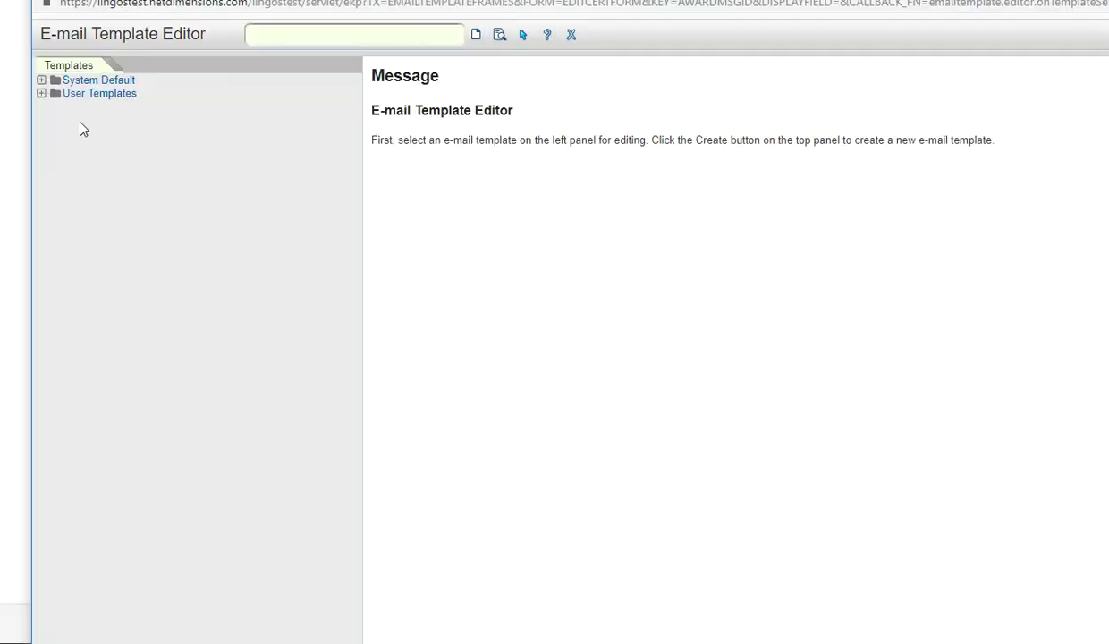
click(42, 94)
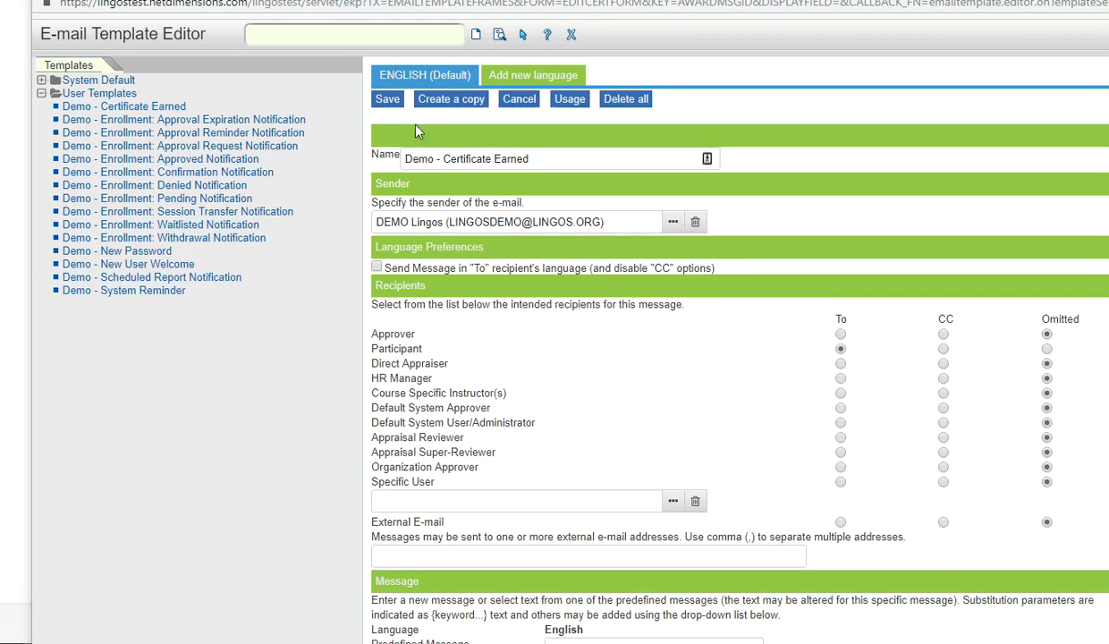
click(146, 109)
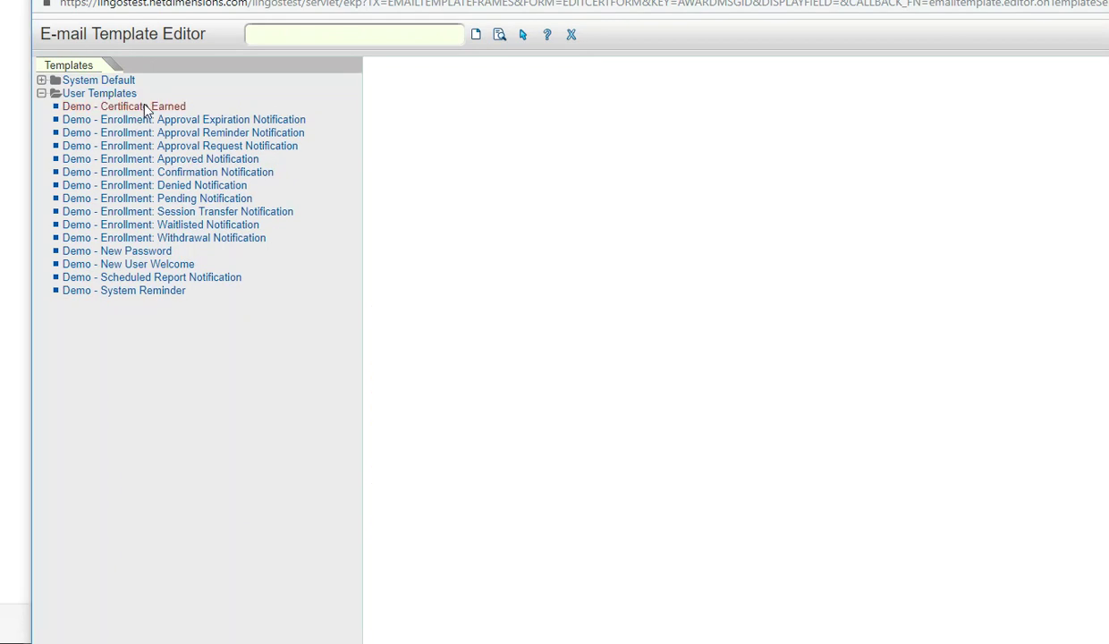
click(524, 37)
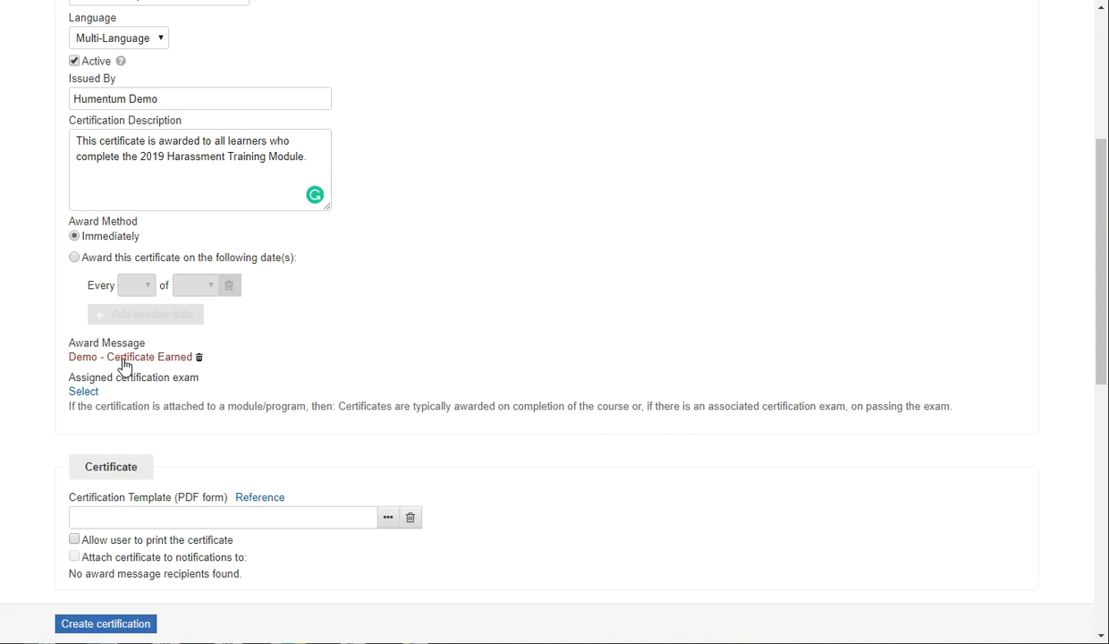
click(199, 358)
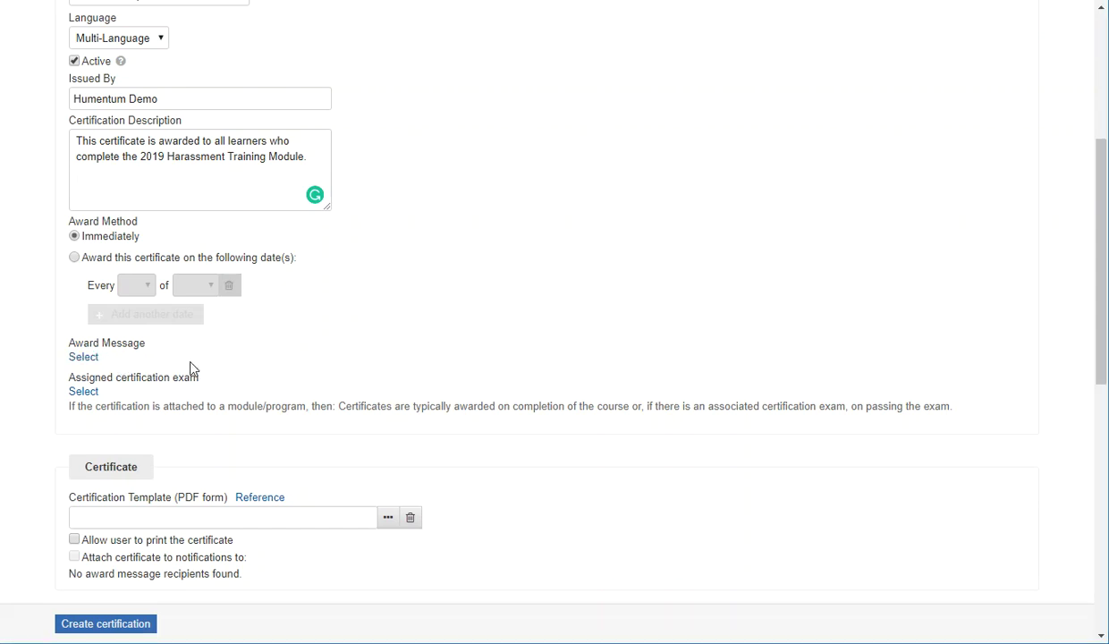
scroll(208, 319, down, 3)
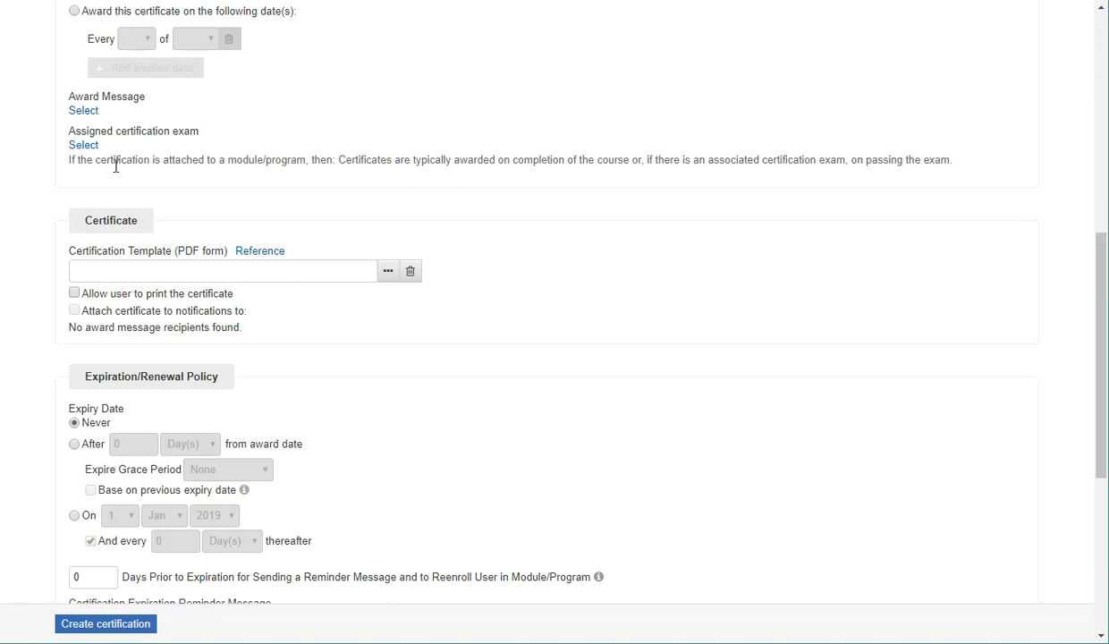
drag(69, 168, 214, 172)
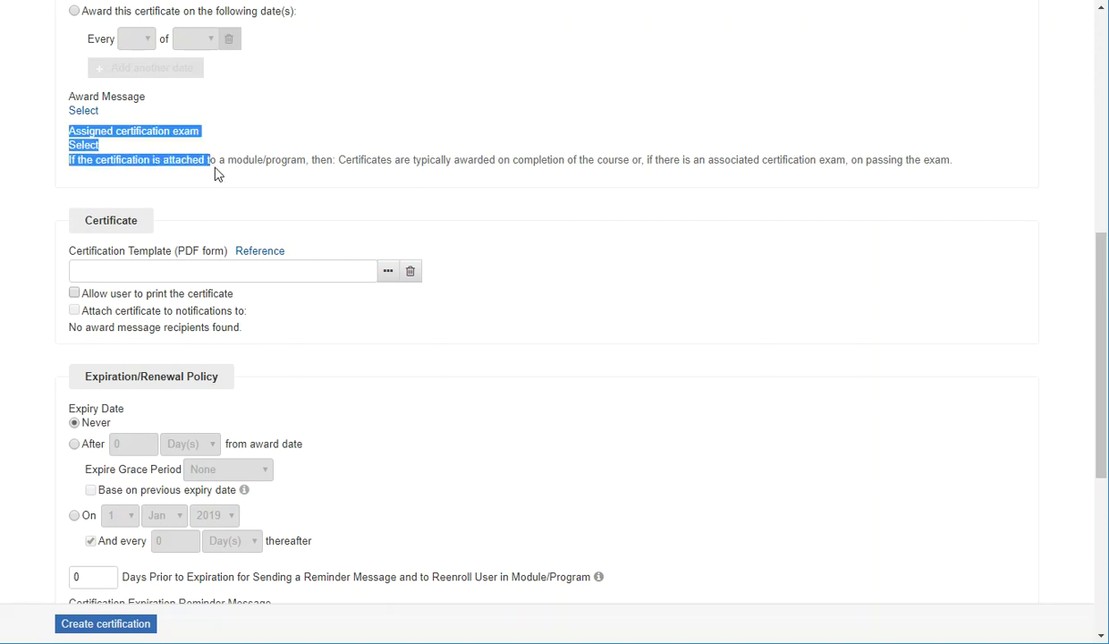
click(290, 159)
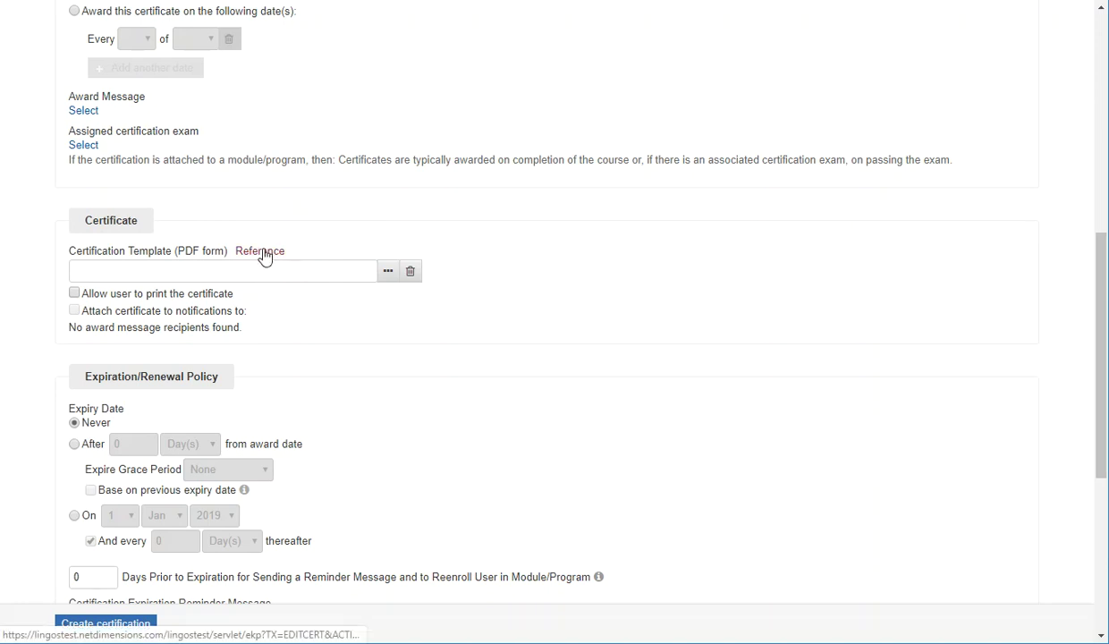
Choose HUM-CERT-FINAL.pdf from the Certificates folder inside the Level 2 Demo shared folder as the certification's PDF template
click(387, 279)
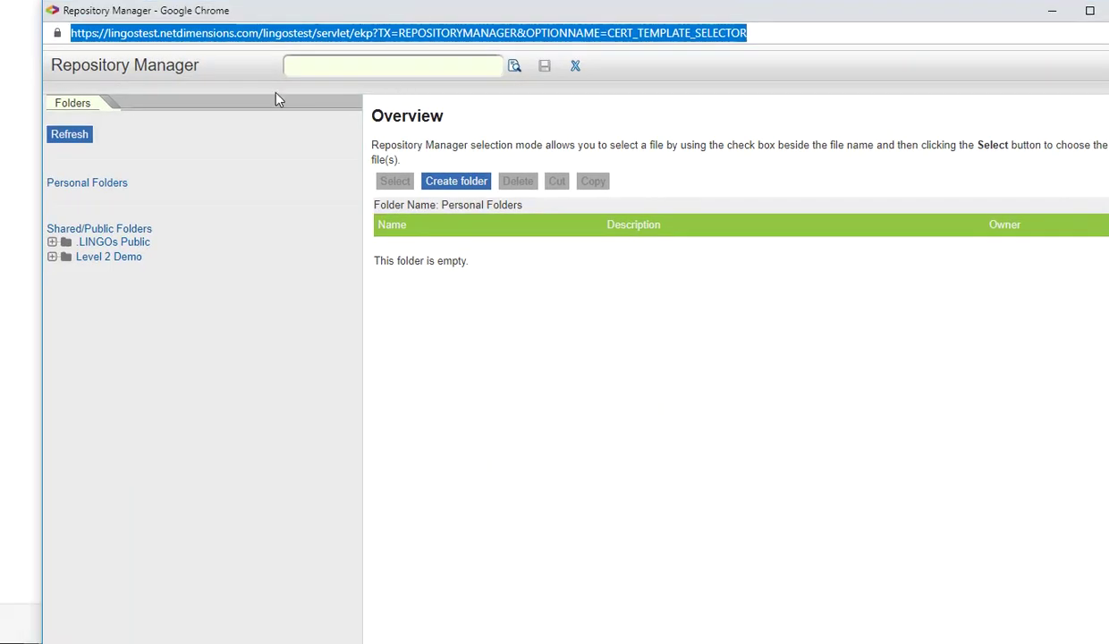
click(119, 258)
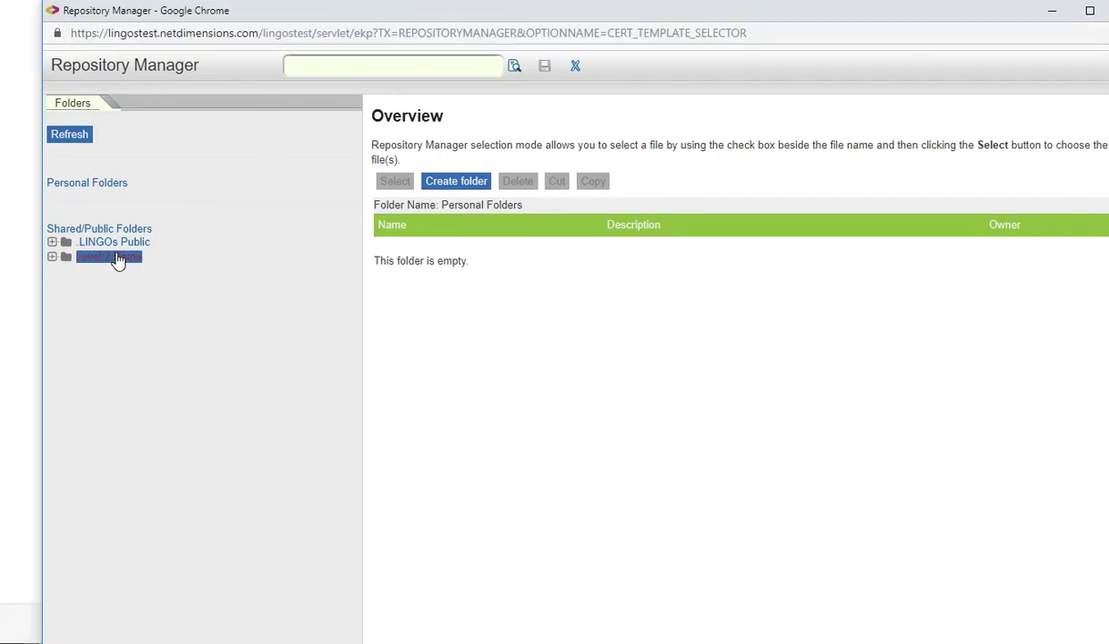
click(431, 273)
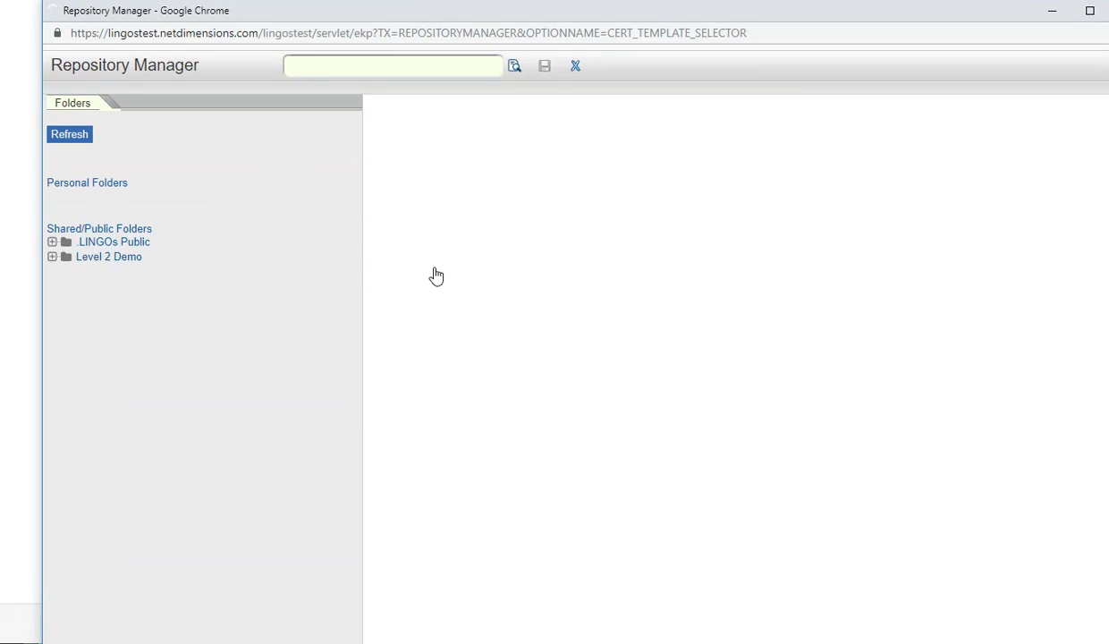
click(447, 353)
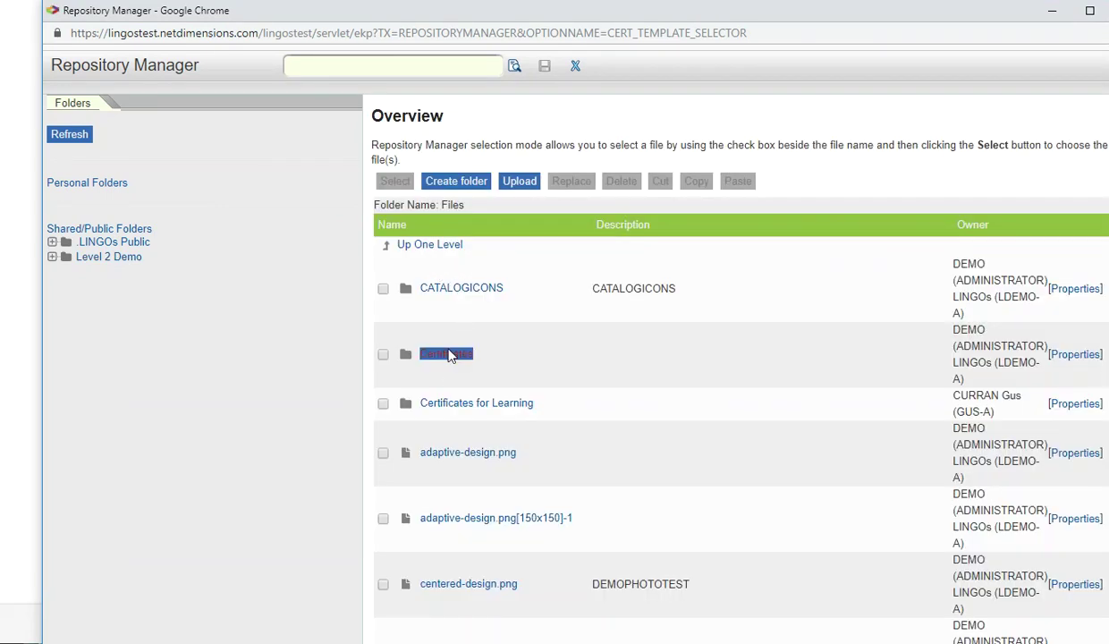
click(383, 305)
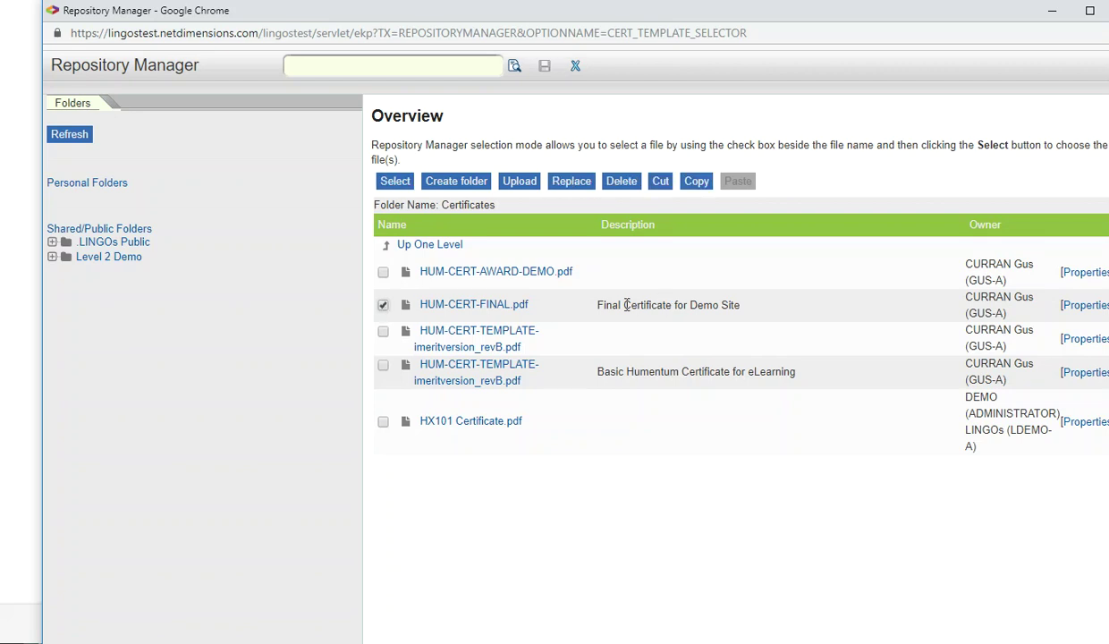
click(398, 181)
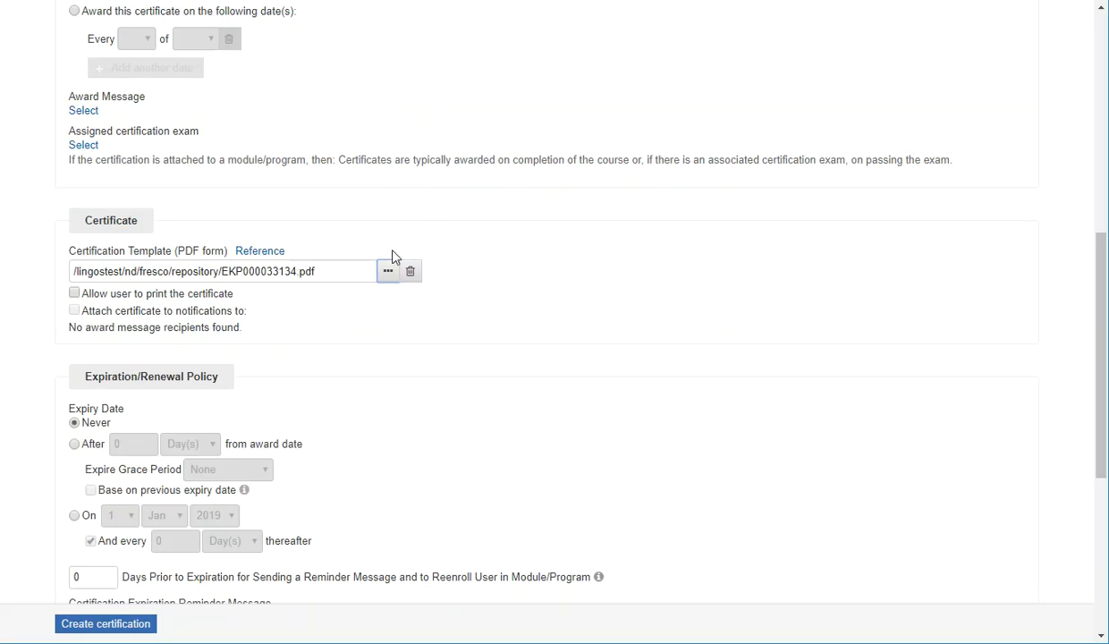
Remove the default certification expiration reminder message from the expiration and renewal policy
scroll(345, 420, down, 4)
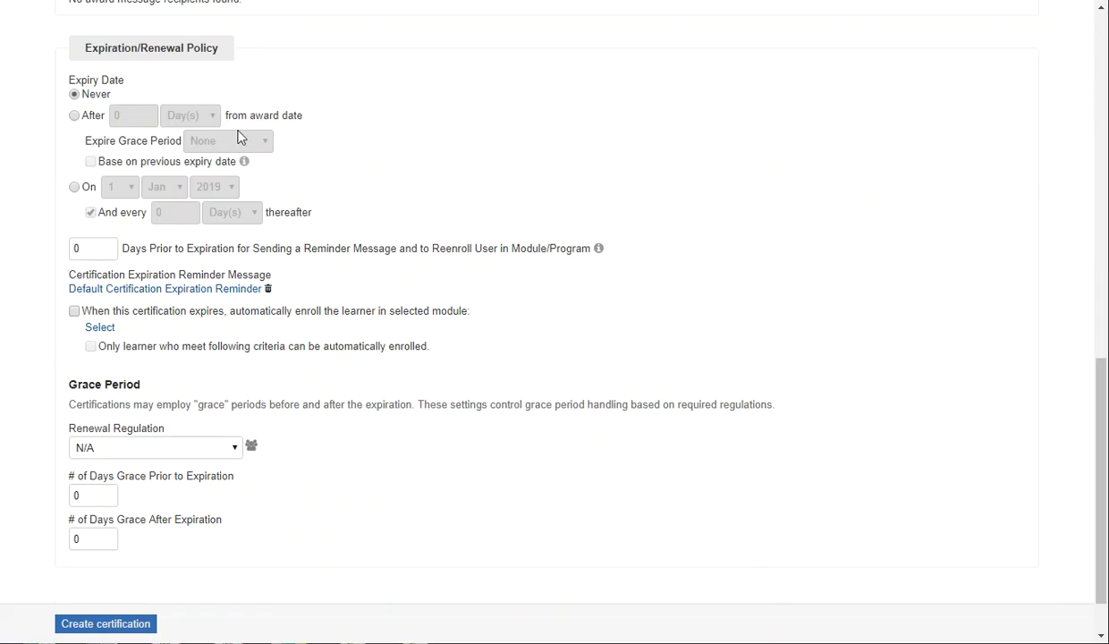
scroll(268, 152, up, 1)
scroll(292, 162, down, 1)
click(266, 290)
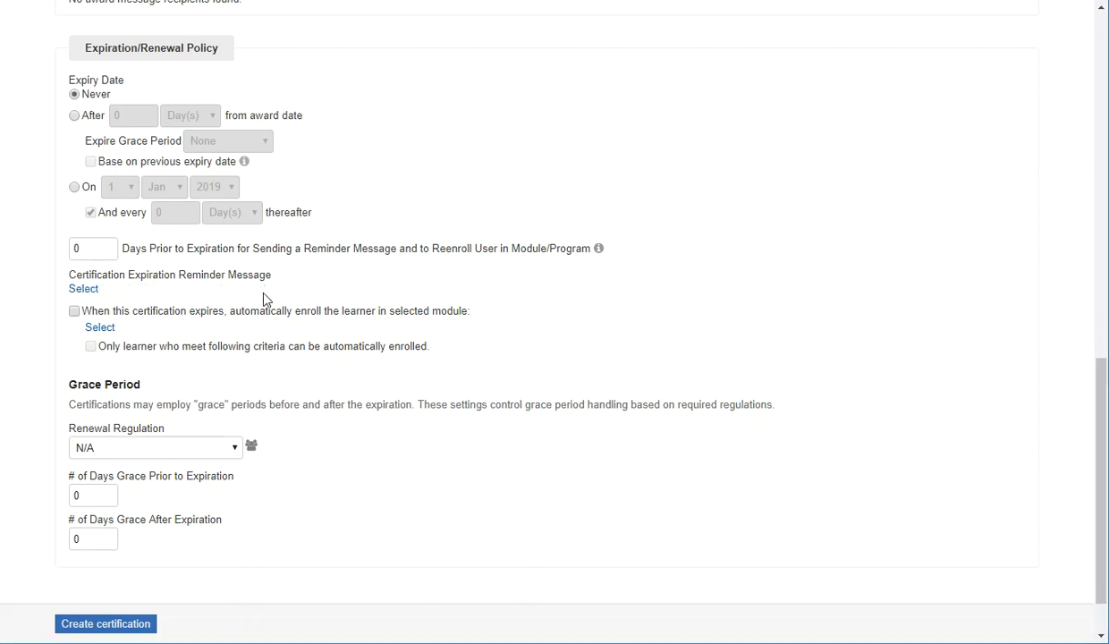
Review the expiration and grace period settings and create the certification
scroll(263, 298, down, 1)
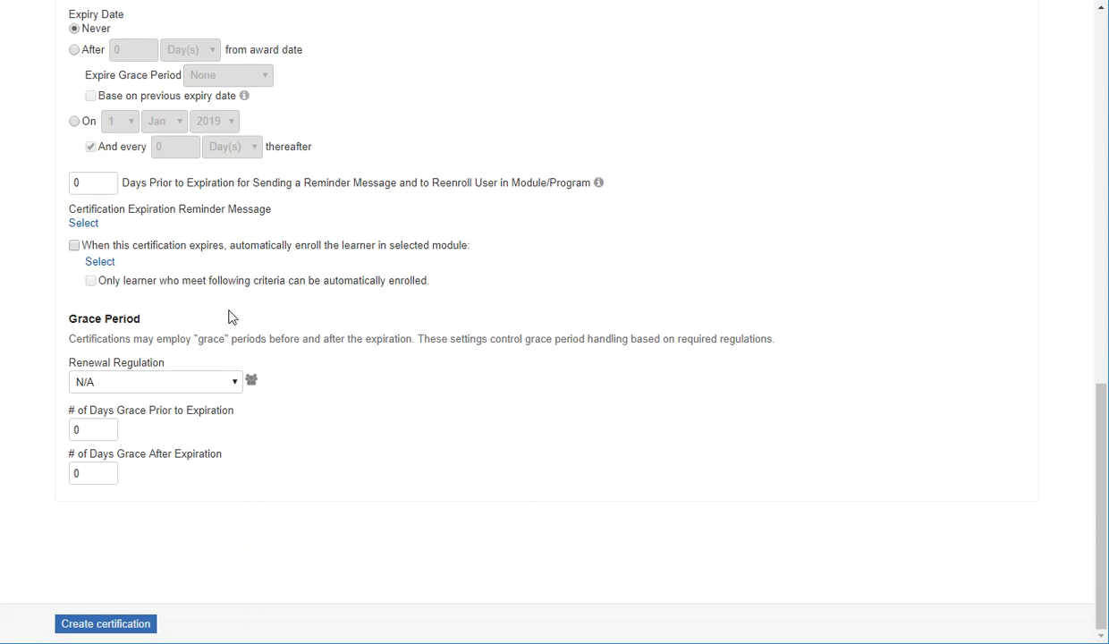
scroll(208, 304, up, 2)
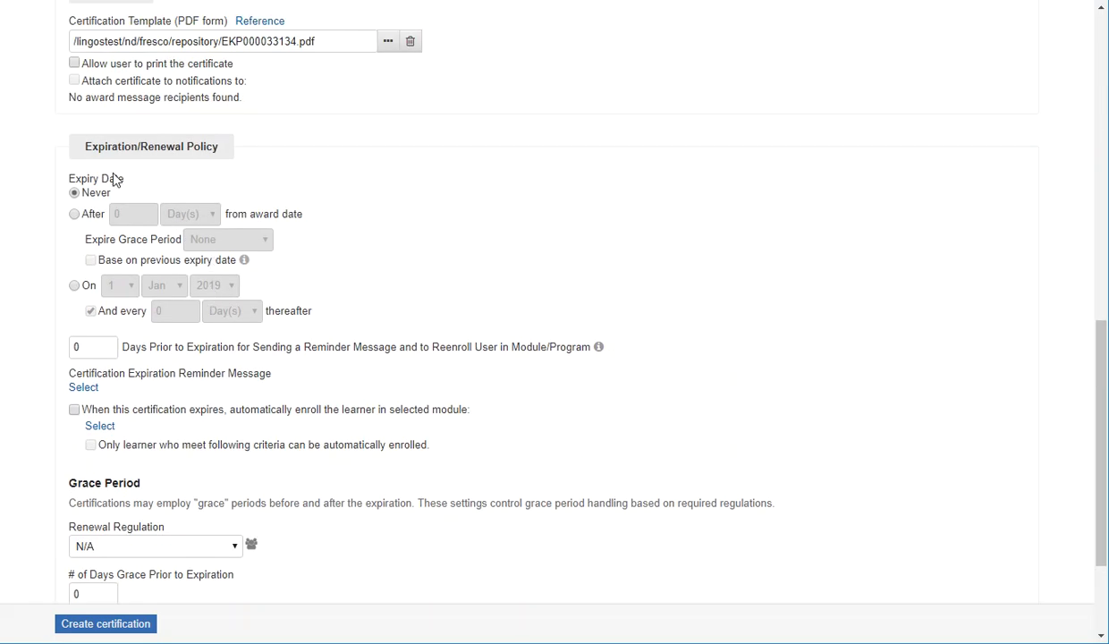
scroll(129, 244, down, 2)
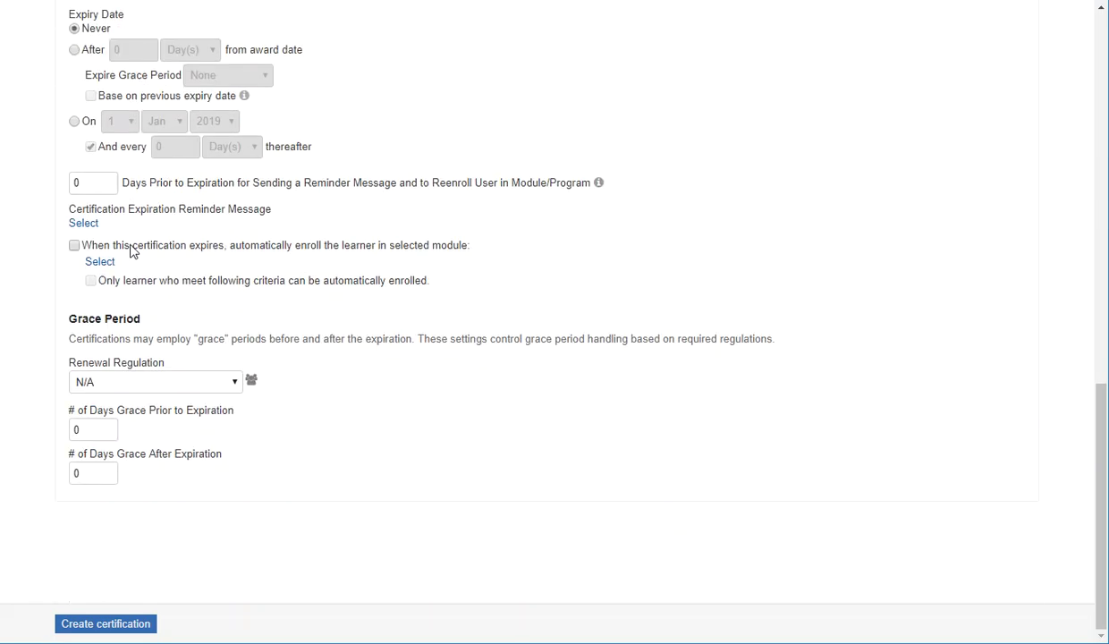
click(120, 632)
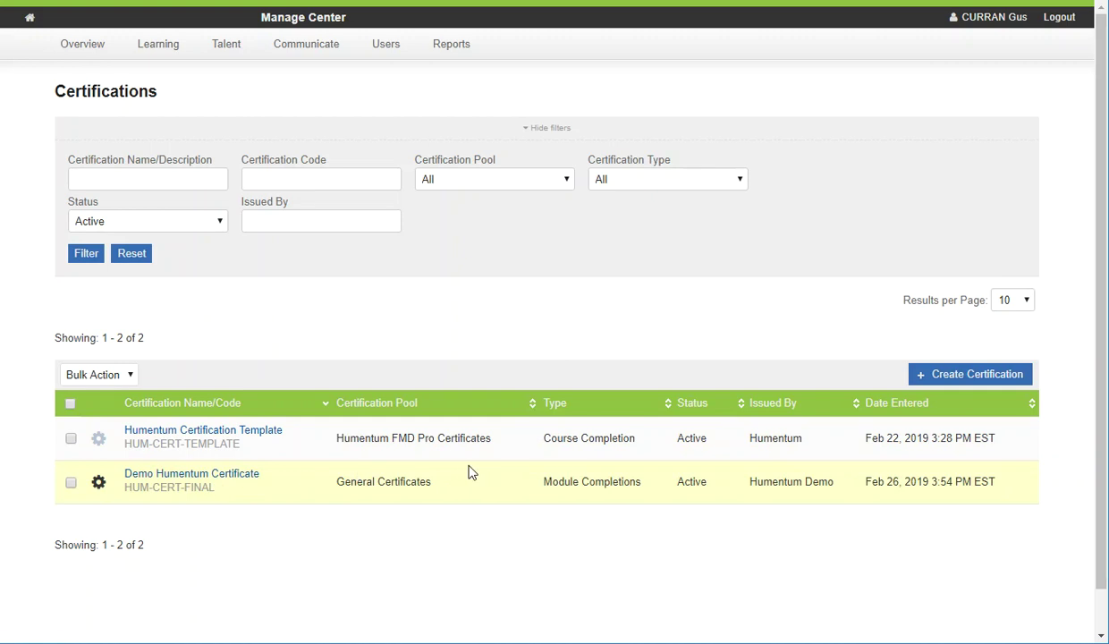
Reopen the Demo Humentum Certificate for editing, look through its settings down to the grace period, and save it
click(223, 477)
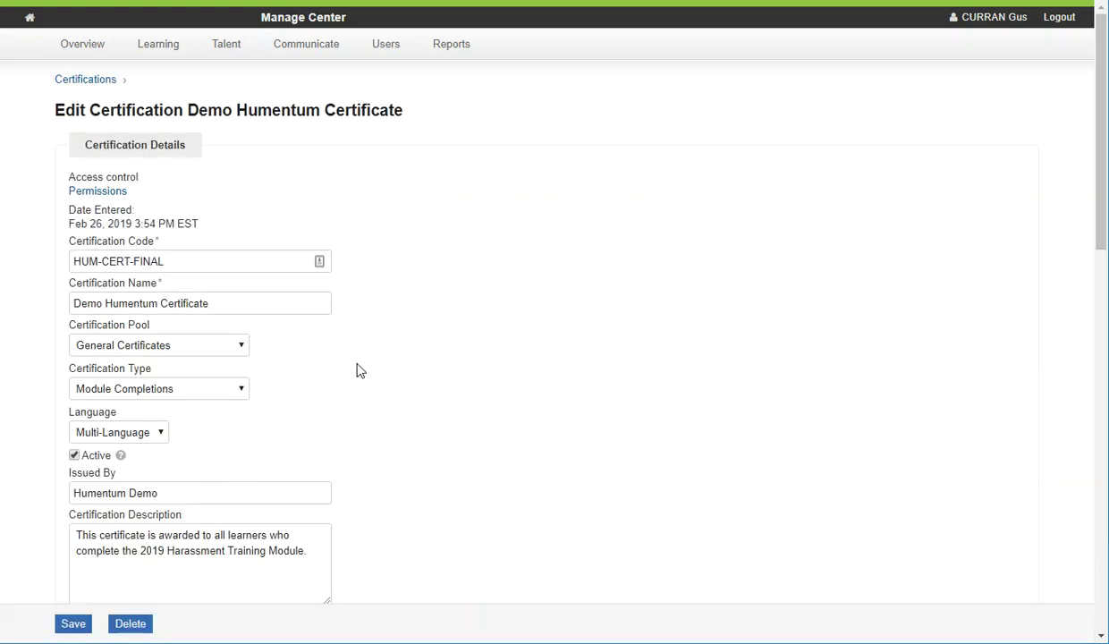
scroll(358, 376, down, 3)
scroll(367, 371, down, 7)
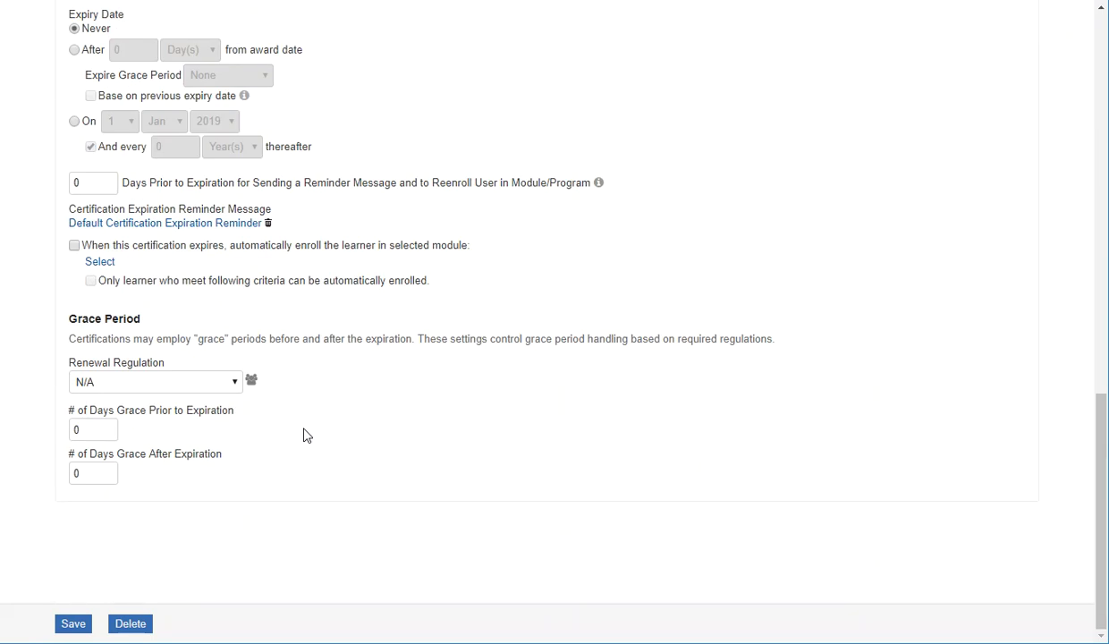
click(78, 626)
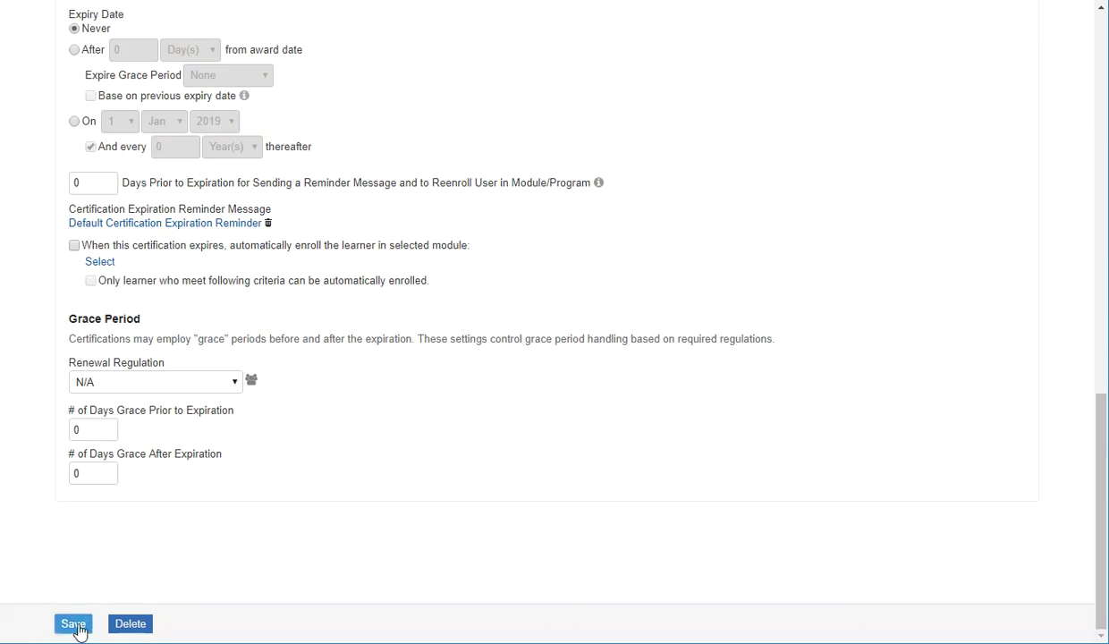